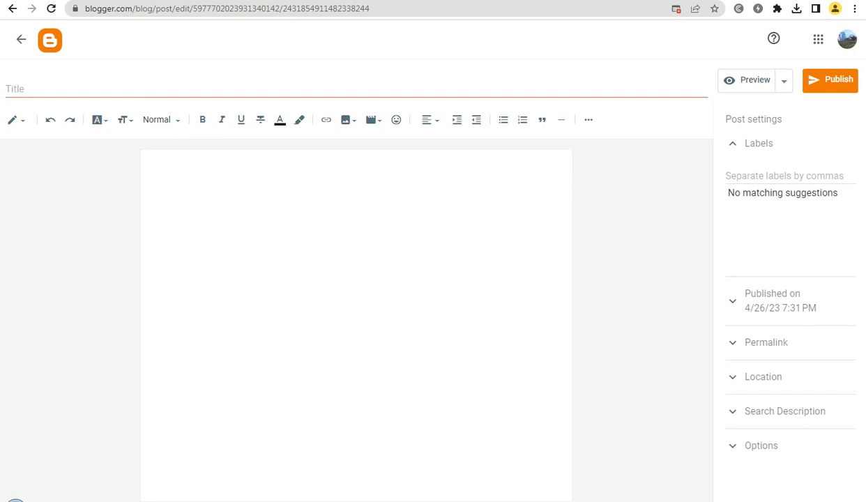
Title the post "ALL QUIET ON THE WESTERN FRONT (2022) FILM Full Movie" and assign it the Action Movie label.
left_click(309, 95)
type("ALL QUIET ON THE WESTERN FRONT (2022) FILM Full Movie")
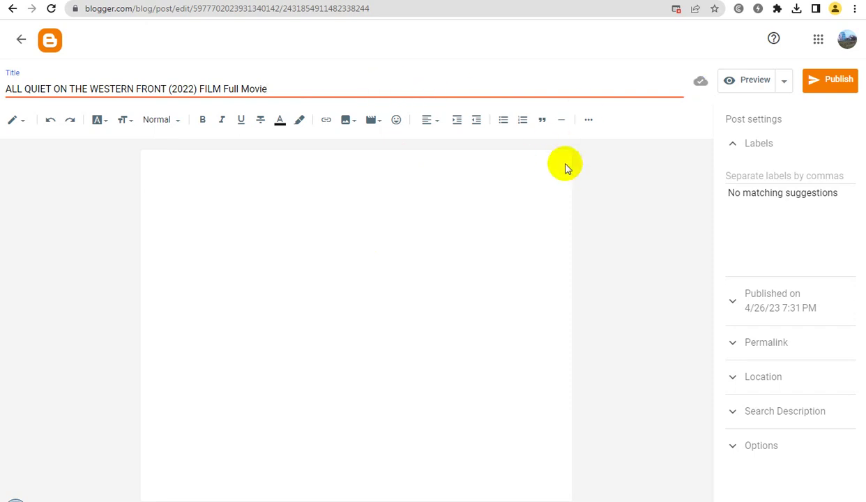
left_click(765, 176)
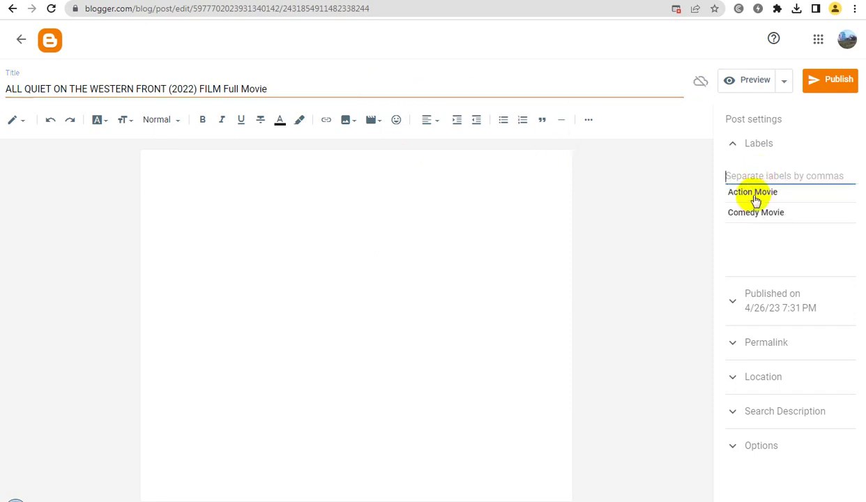
left_click(753, 194)
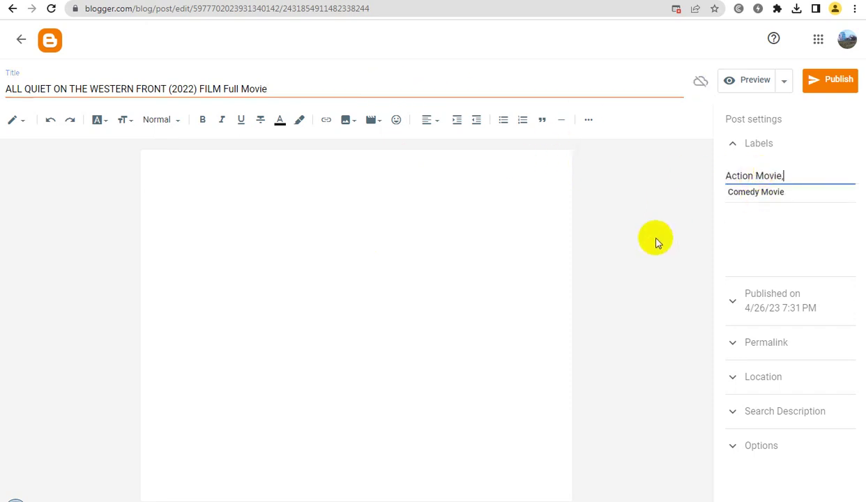
Set the post's search description to "ALL QUIET ON THE WESTERN FRONT (2022) FILM Full Movie".
left_click(780, 411)
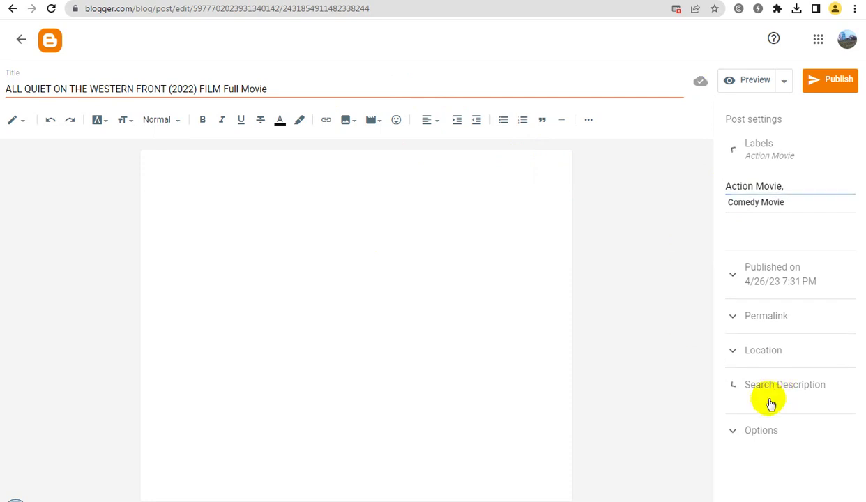
type("ALL QUIET ON THE WESTERN FRONT (2022) FILM Full Movie")
left_click(659, 264)
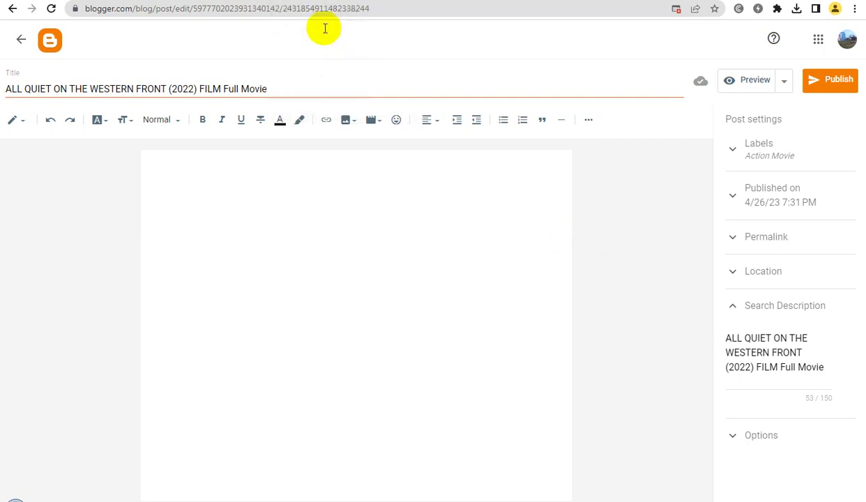
Switch to Adsterra, dismiss the open Native Banner code dialog and copy the DirectLink_1 direct link.
left_click(332, 1)
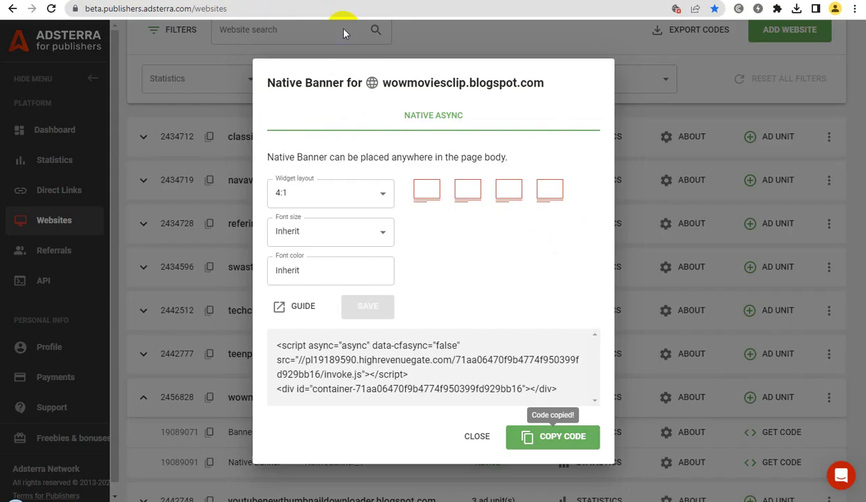
left_click(475, 437)
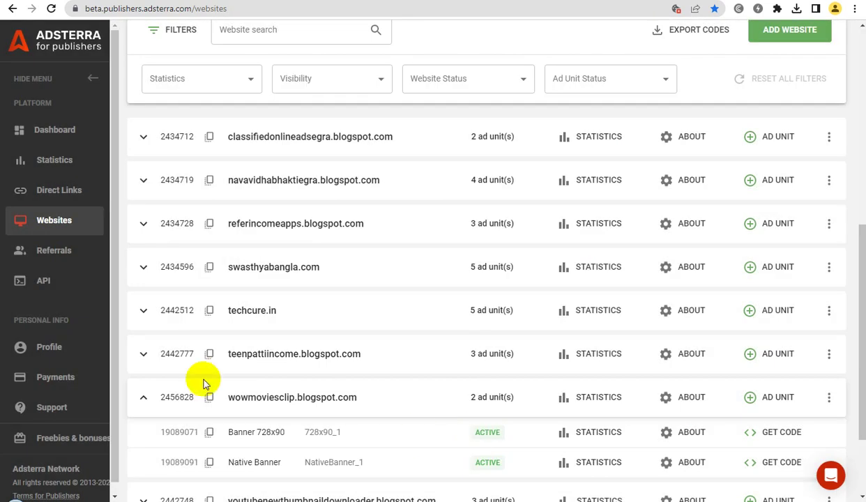
left_click(64, 194)
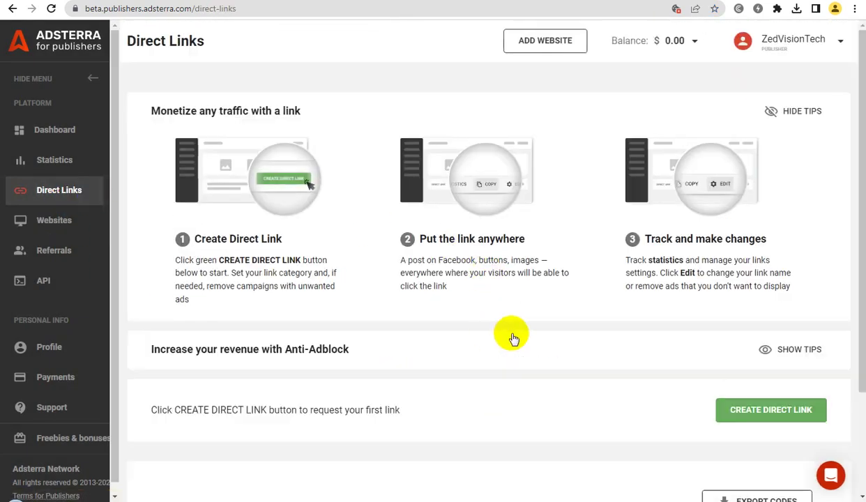
left_click_drag(863, 322, 862, 418)
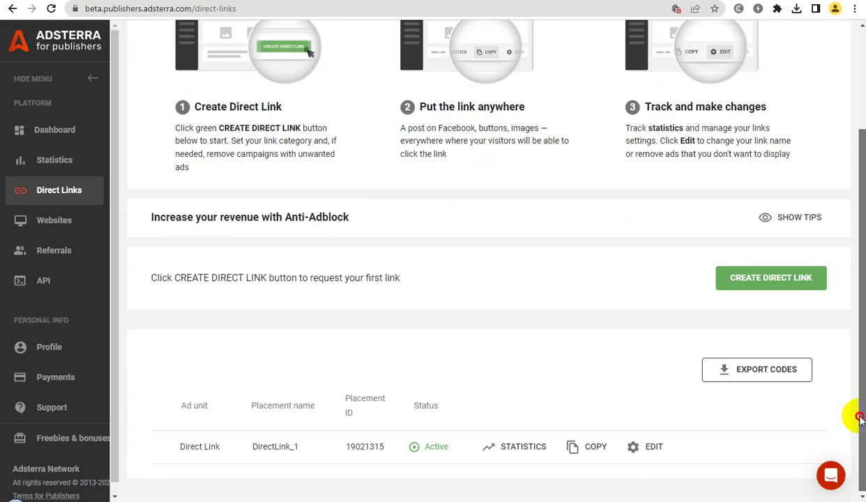
left_click(584, 450)
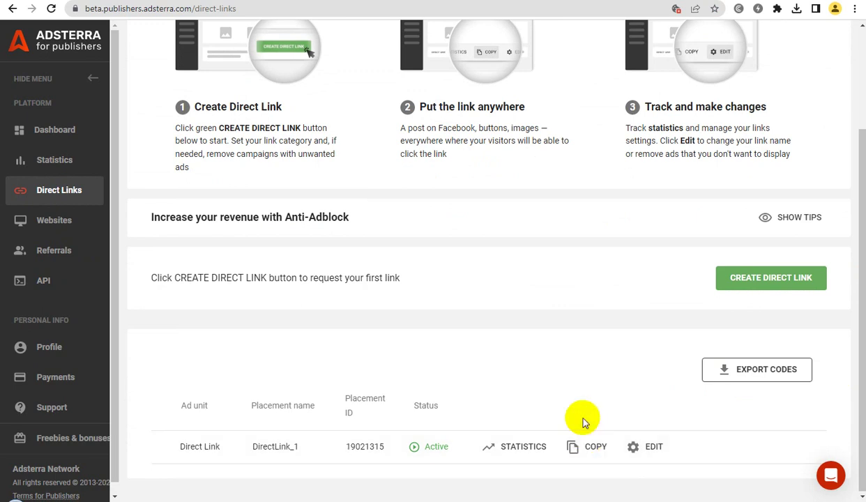
left_click(577, 453)
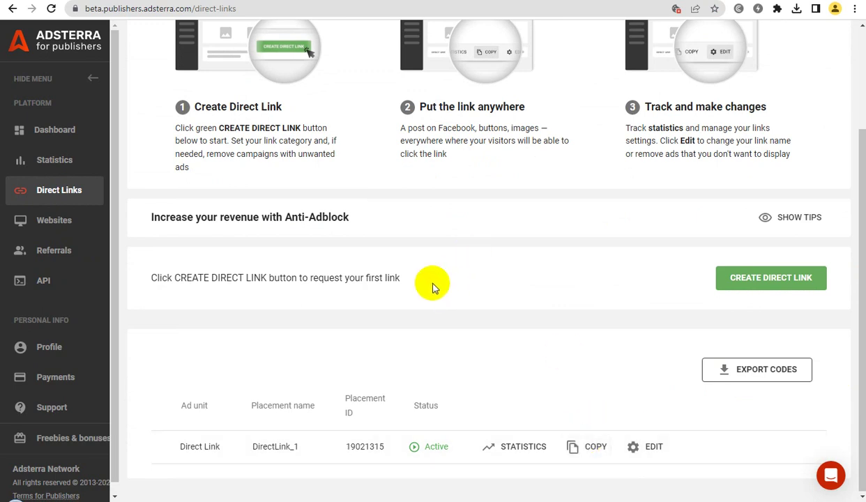
Switch to the Fluid Player site, check the player builder's style, on-pause and advertising settings, and copy the generated player code.
left_click(77, 0)
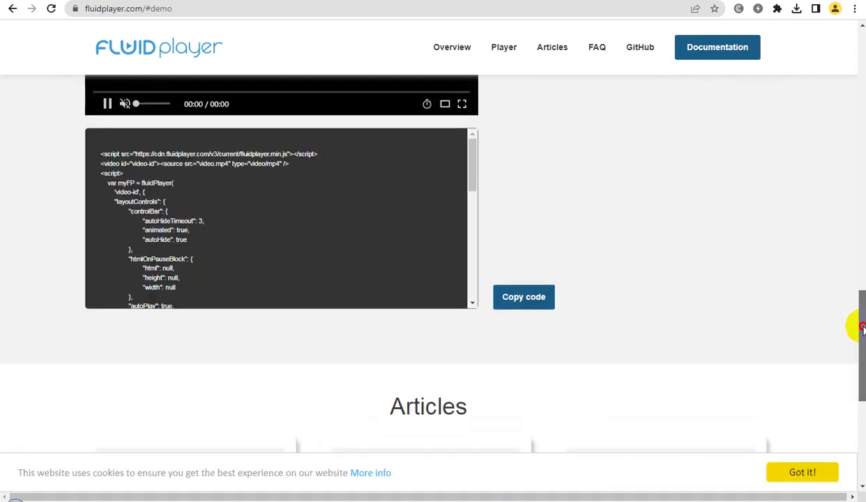
left_click_drag(863, 328, 863, 274)
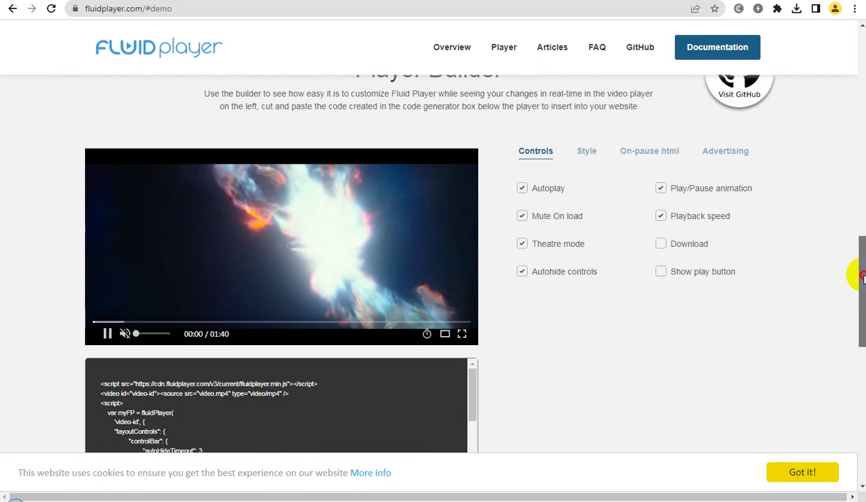
left_click(586, 157)
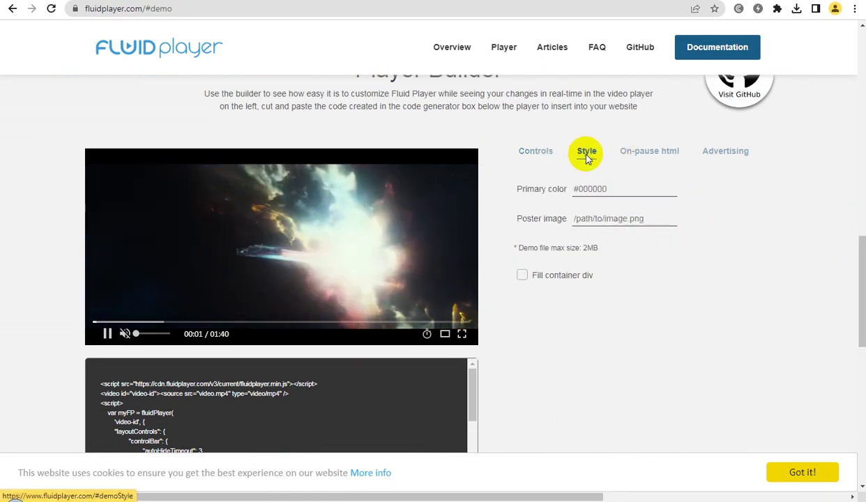
left_click(647, 153)
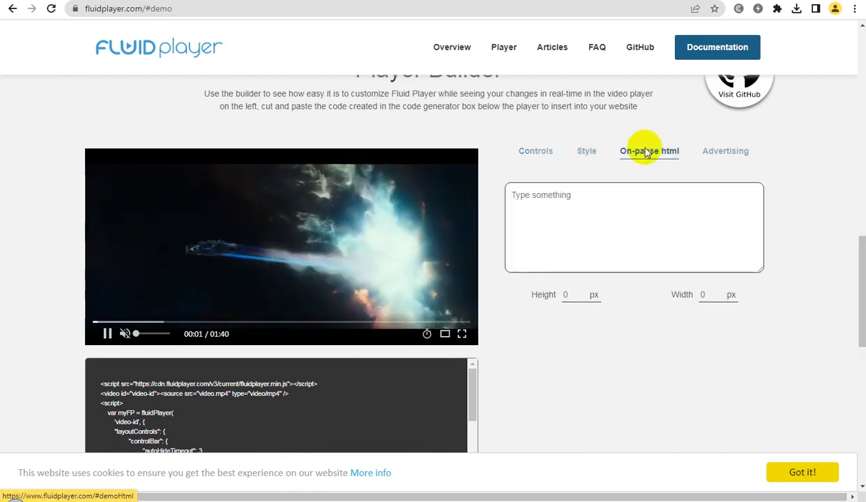
left_click(725, 152)
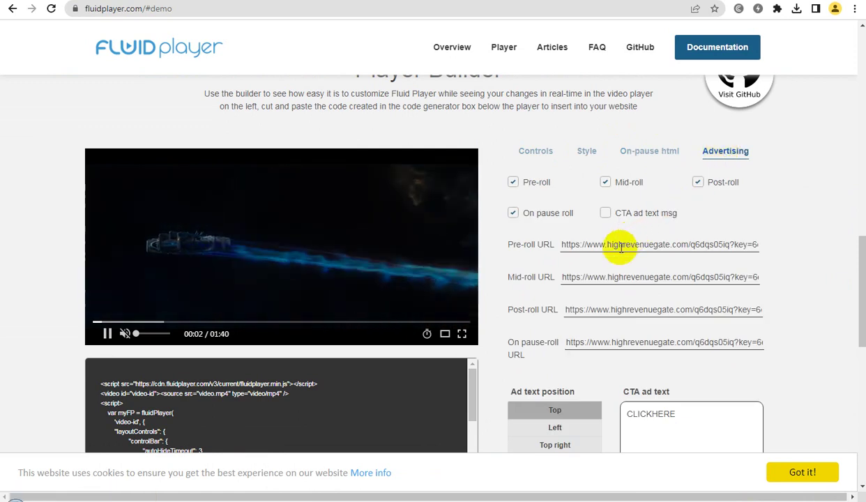
left_click_drag(862, 257, 853, 289)
left_click(526, 371)
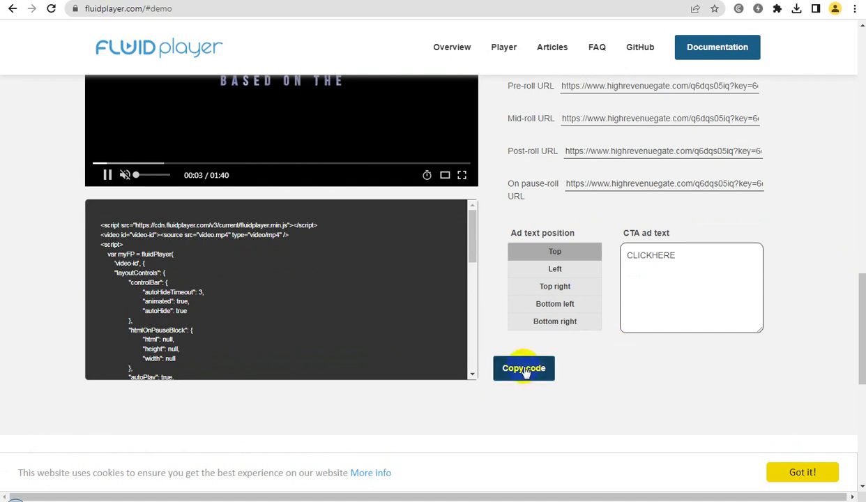
left_click(525, 370)
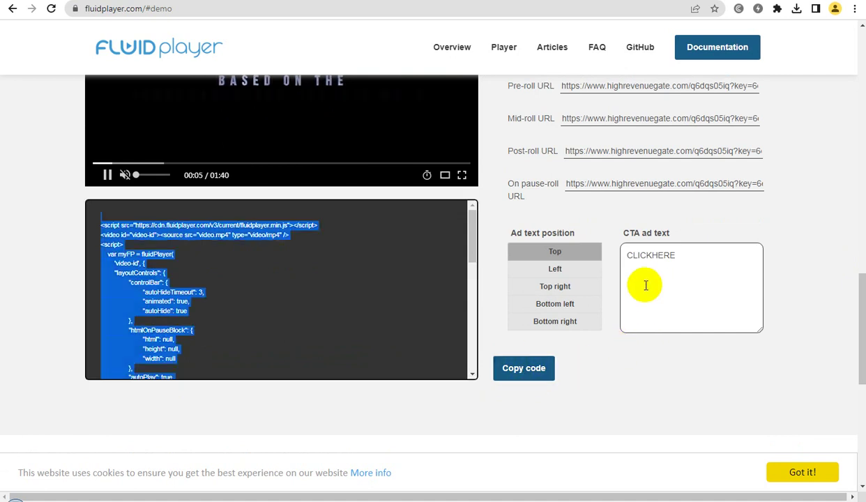
Return to the Blogger post, switch it to HTML view and replace the placeholder paragraph with the copied Fluid Player code.
left_click(143, 0)
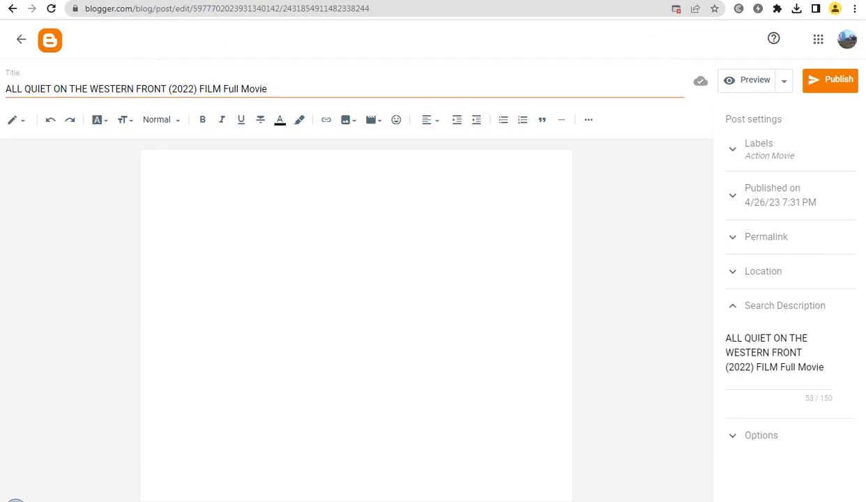
left_click(22, 123)
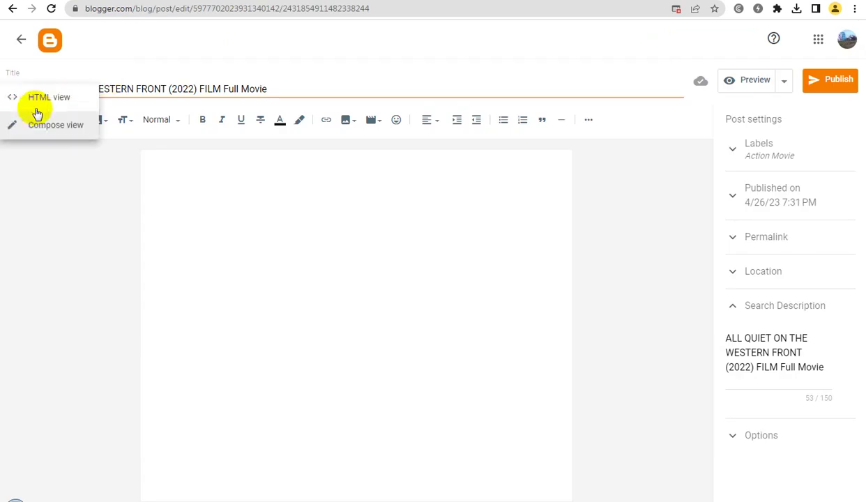
left_click(44, 103)
left_click(60, 144)
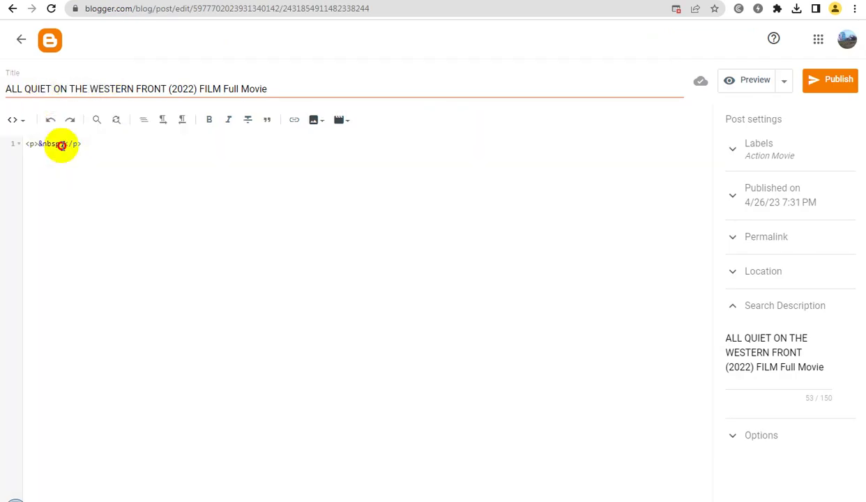
key("ctrl+v")
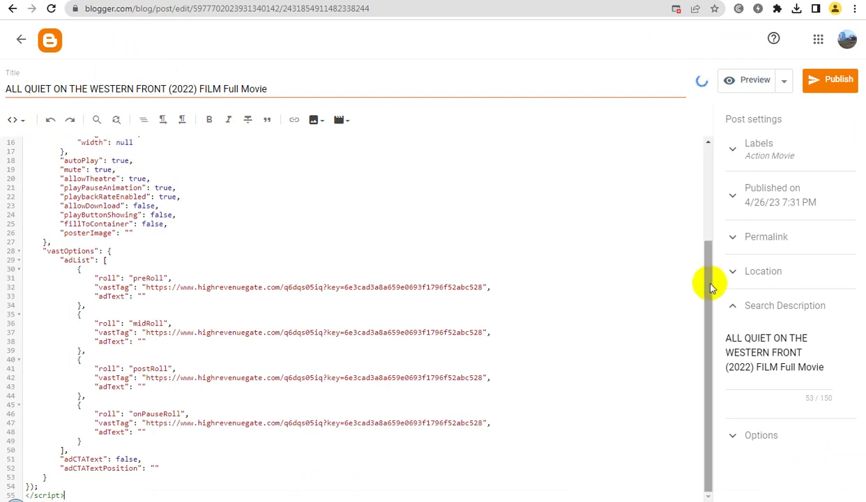
left_click_drag(711, 273, 708, 151)
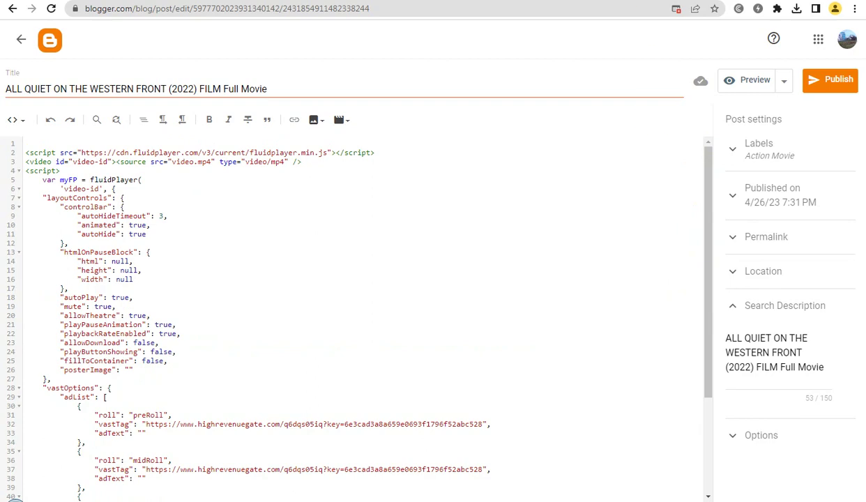
Copy the movie's MP4 720 download link address from savefrom.net and substitute it for video.mp4 in the post's video source.
left_click(623, 1)
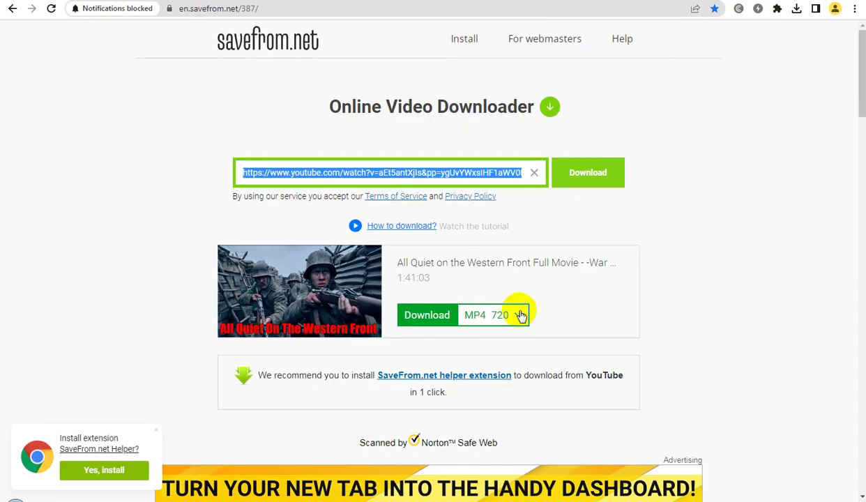
right_click(430, 322)
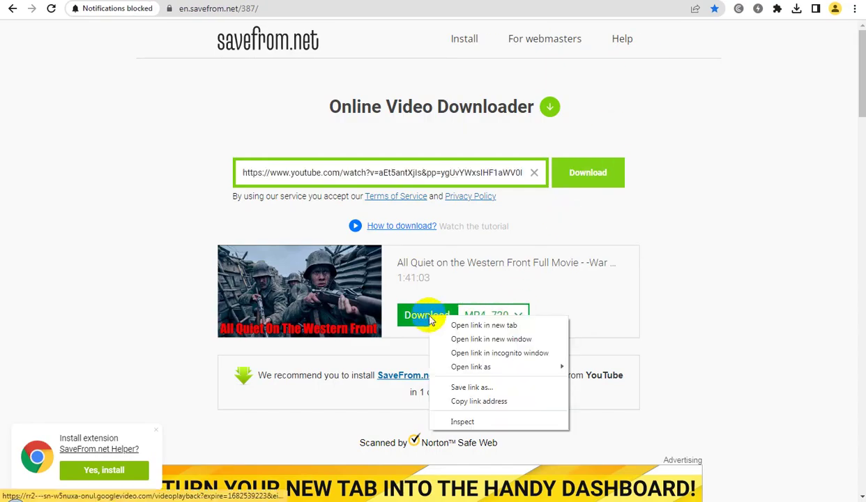
left_click(469, 402)
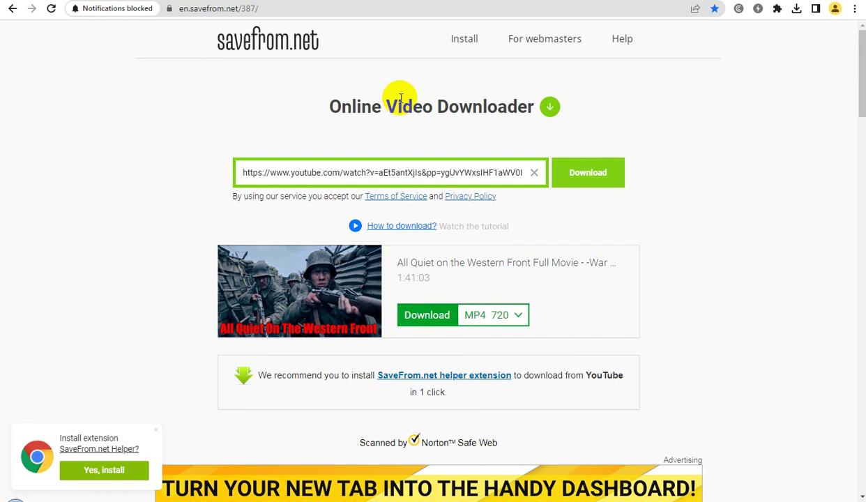
key("ctrl+Tab")
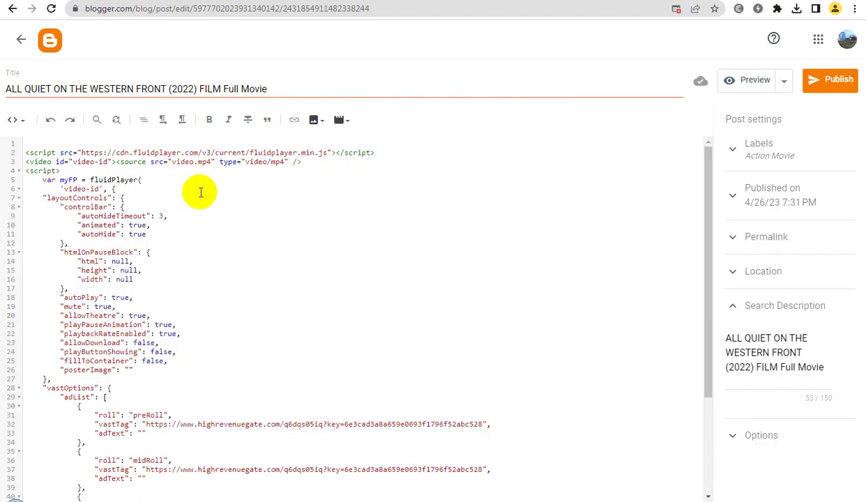
left_click_drag(170, 163, 212, 163)
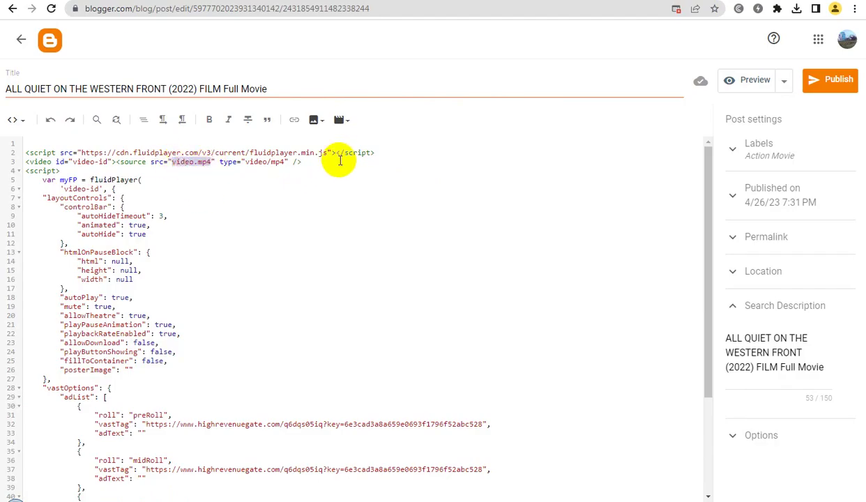
key("ctrl+v")
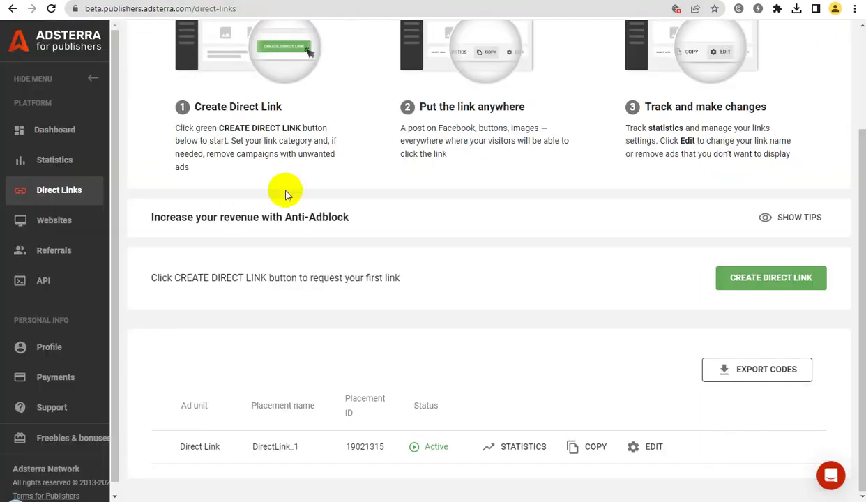
In Adsterra's website list, copy the Native Banner ad code for wowmoviesclip.blogspot.com.
left_click(64, 216)
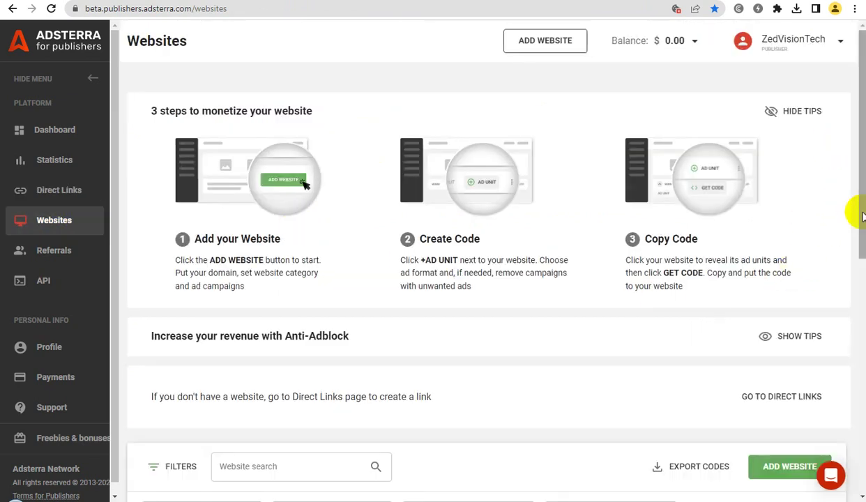
left_click_drag(863, 230, 863, 460)
left_click(506, 352)
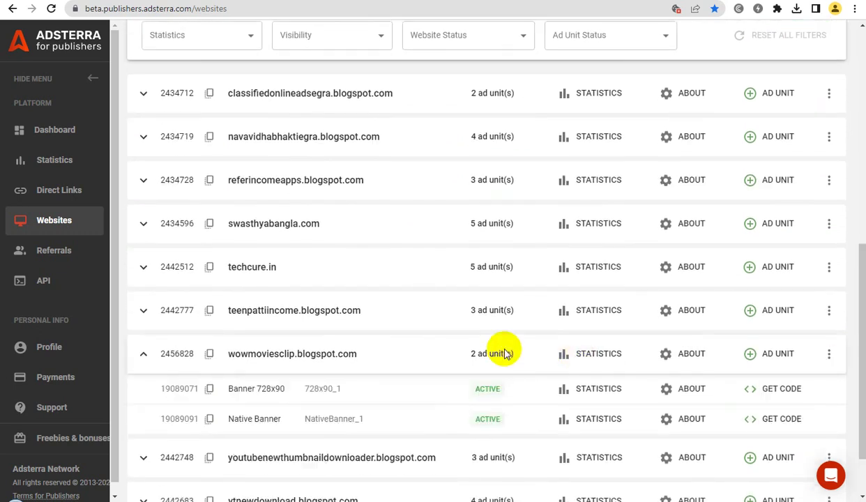
left_click(780, 421)
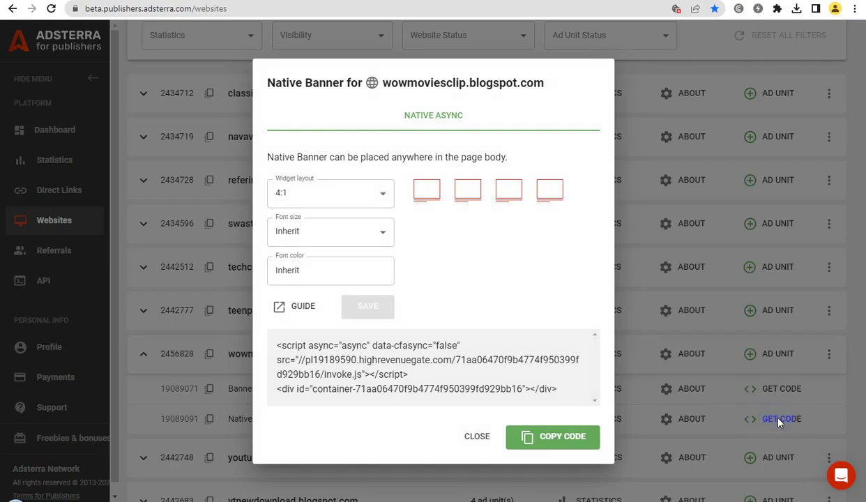
left_click(544, 439)
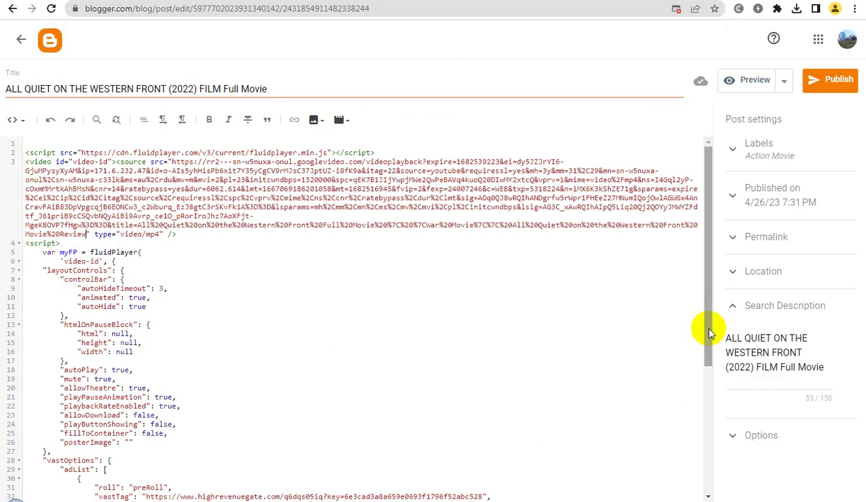
Add the copied Adsterra native banner code on a new line after the closing script tag at the end of the post's HTML.
left_click_drag(710, 333, 710, 489)
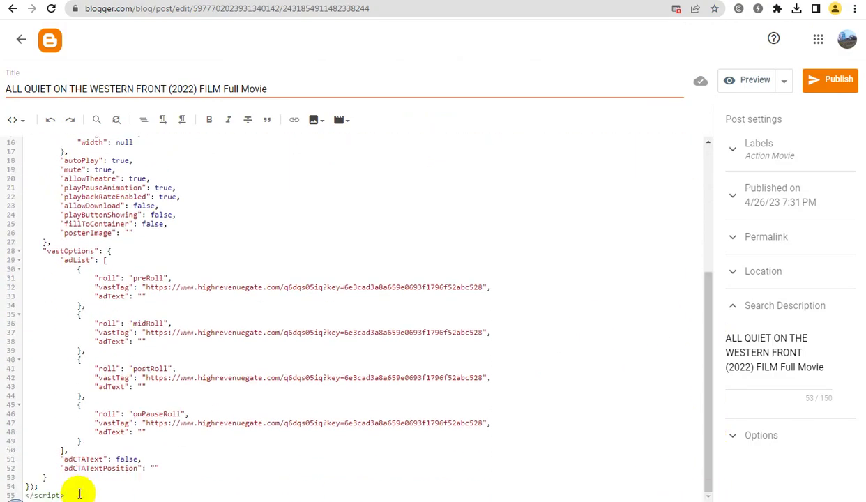
key("Return")
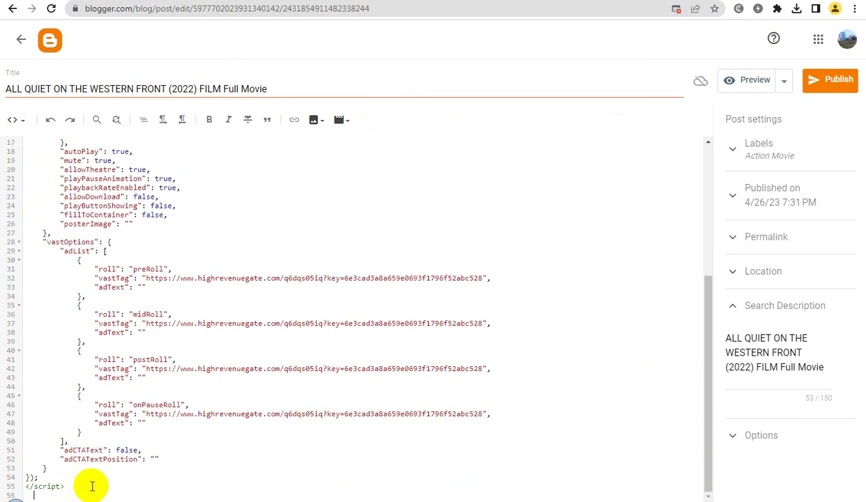
key("ctrl+v")
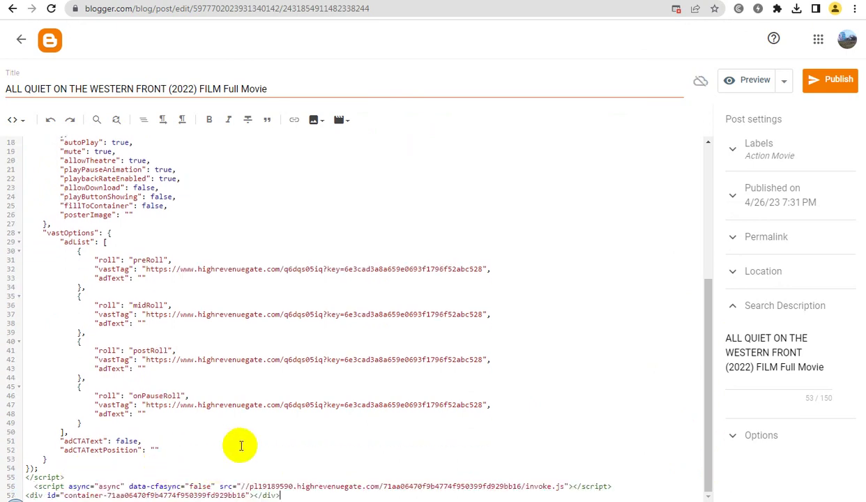
Copy the post title and insert it as text on the empty first line of the HTML.
left_click_drag(706, 371, 710, 190)
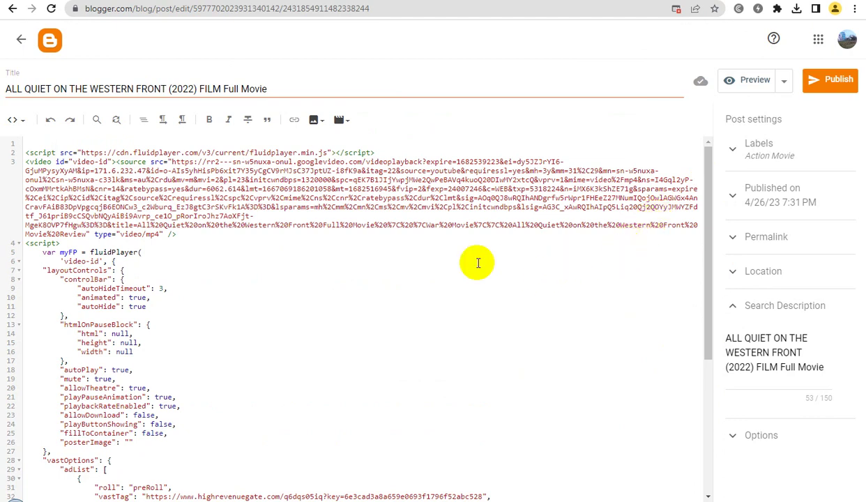
double_click(212, 89)
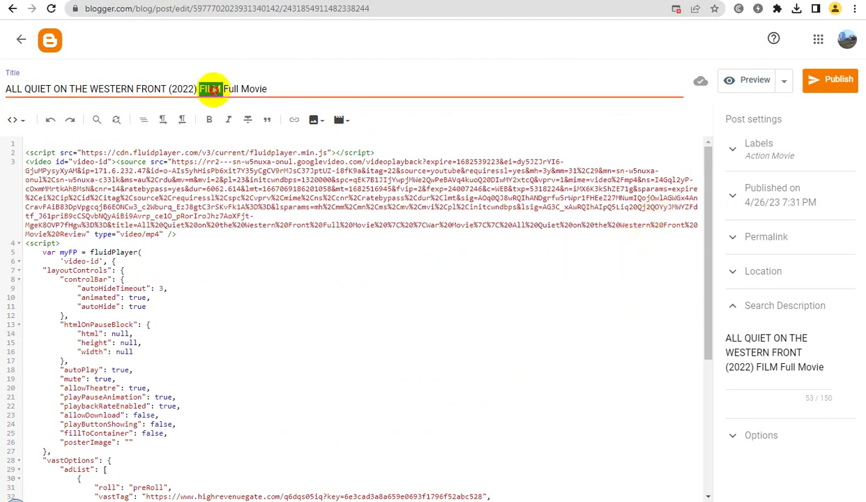
key("ctrl+a")
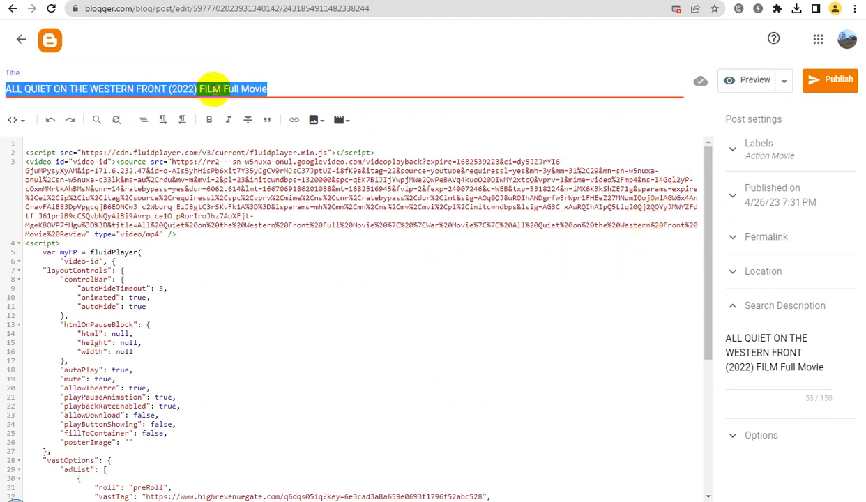
left_click(106, 135)
key("ctrl+v")
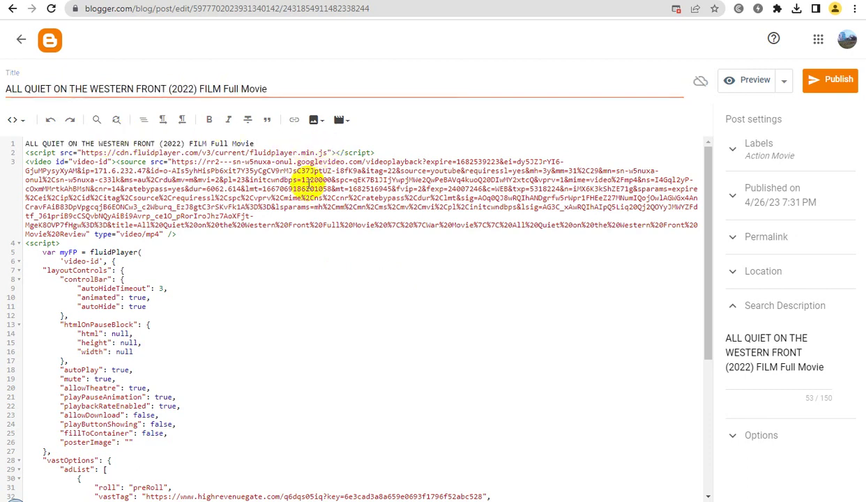
Switch the post to Compose view and make the movie heading bold and center-aligned.
left_click(12, 122)
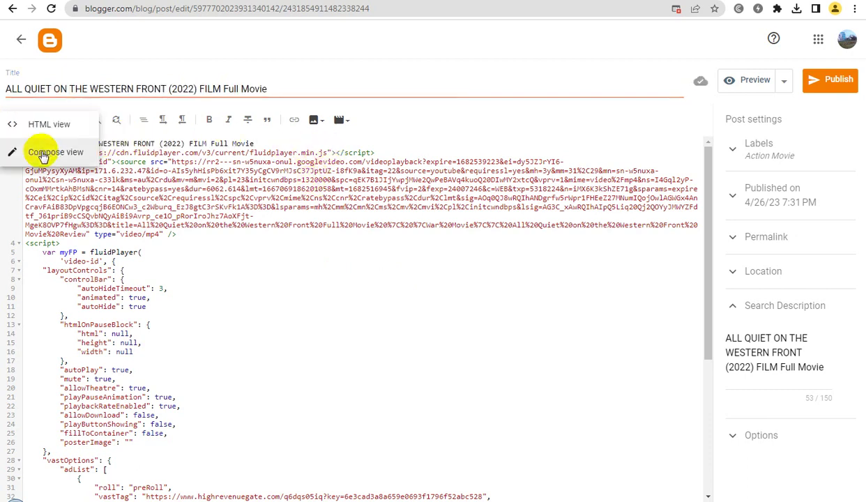
left_click(40, 154)
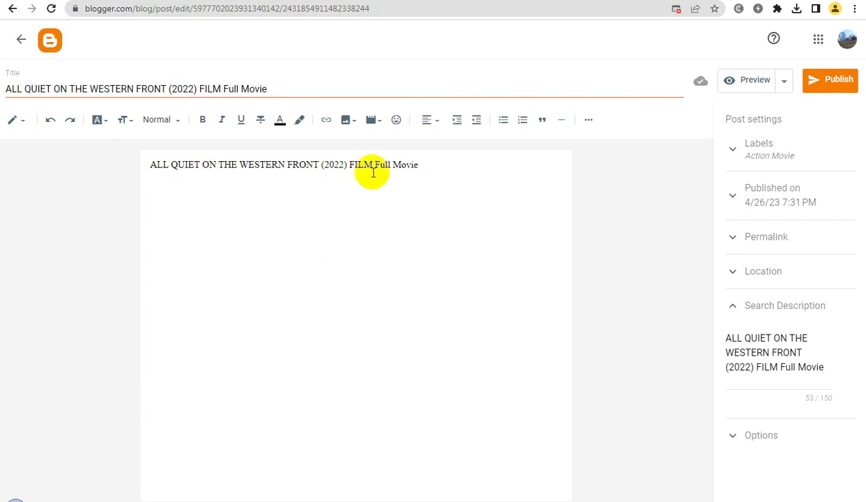
triple_click(337, 165)
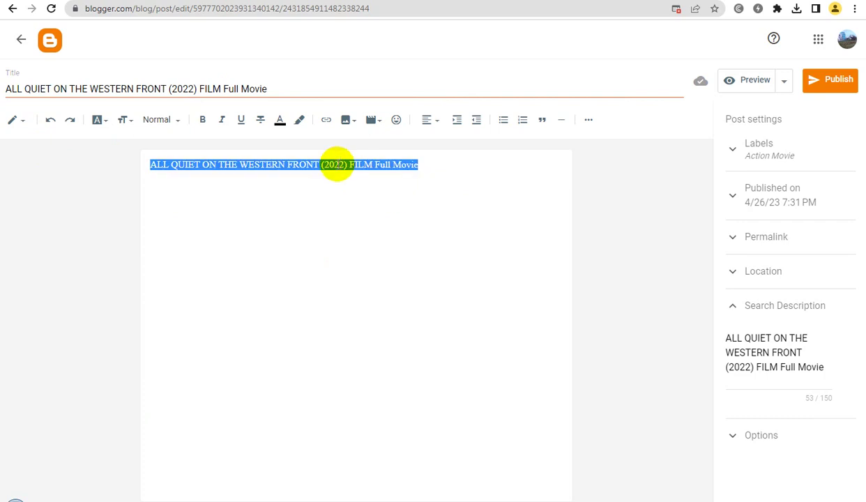
left_click(203, 120)
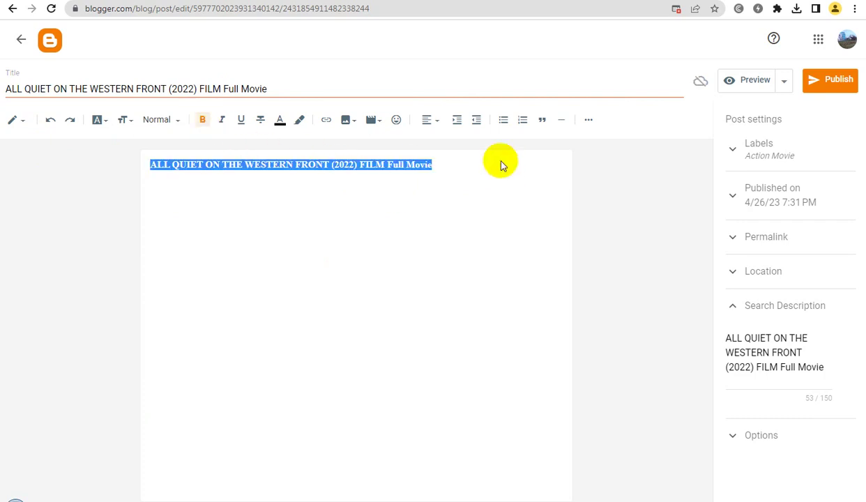
left_click(428, 120)
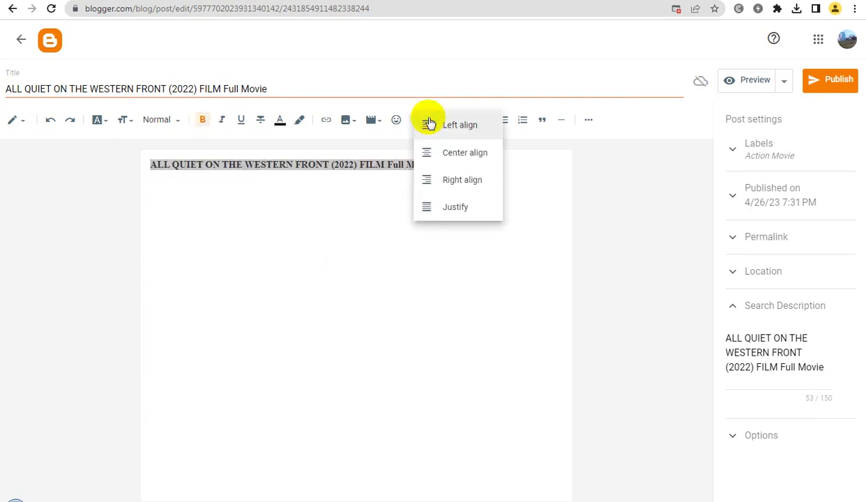
left_click(452, 153)
left_click(427, 165)
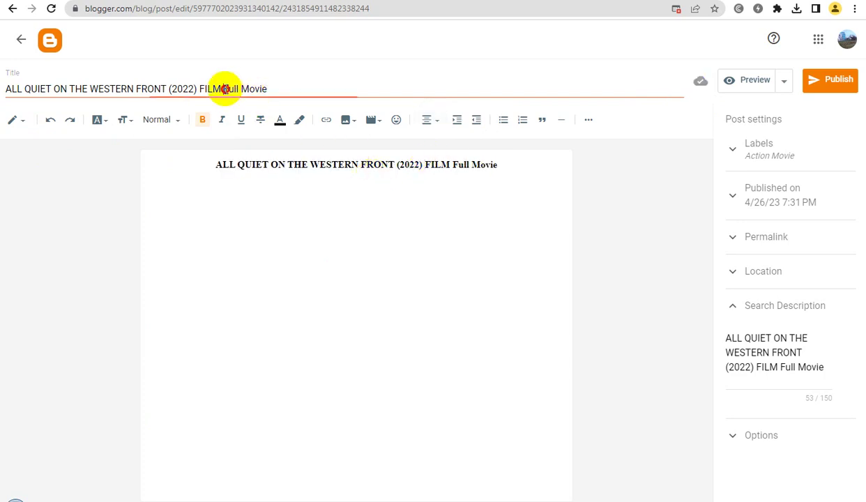
Change the title's ending to "| FULL MOVIE" and replace the body heading with the revised title.
left_click_drag(225, 88, 281, 84)
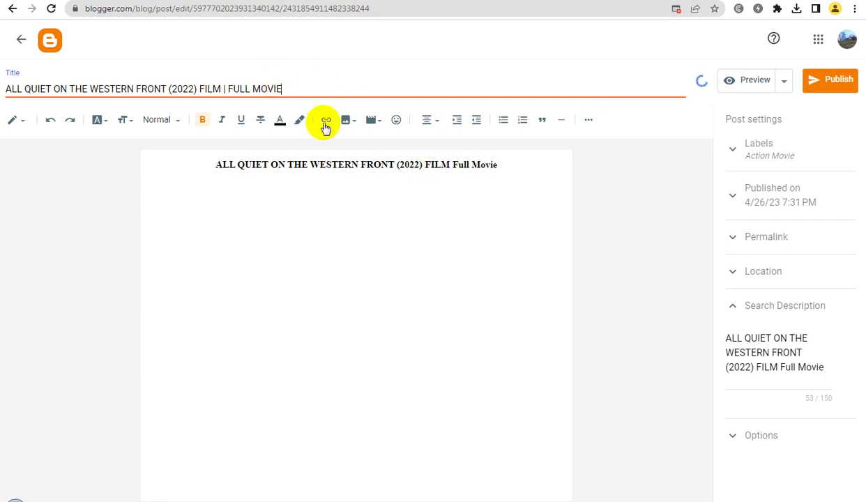
triple_click(251, 88)
key("ctrl+c")
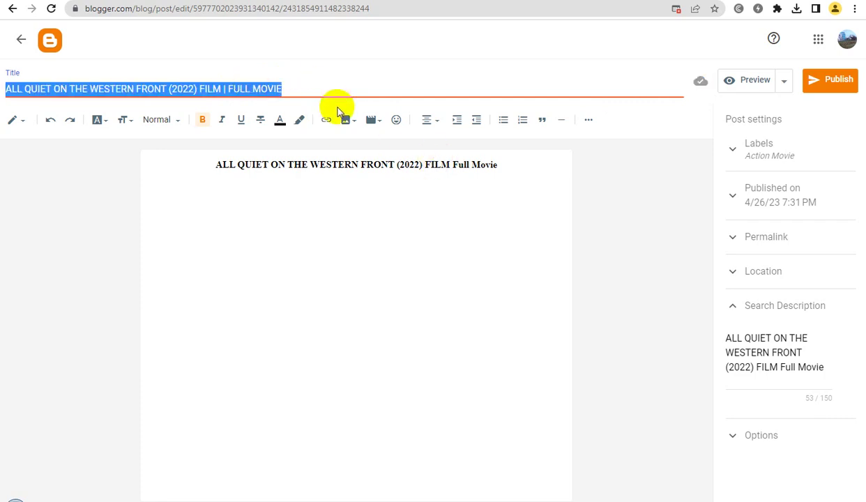
left_click_drag(496, 166, 180, 168)
key("ctrl+v")
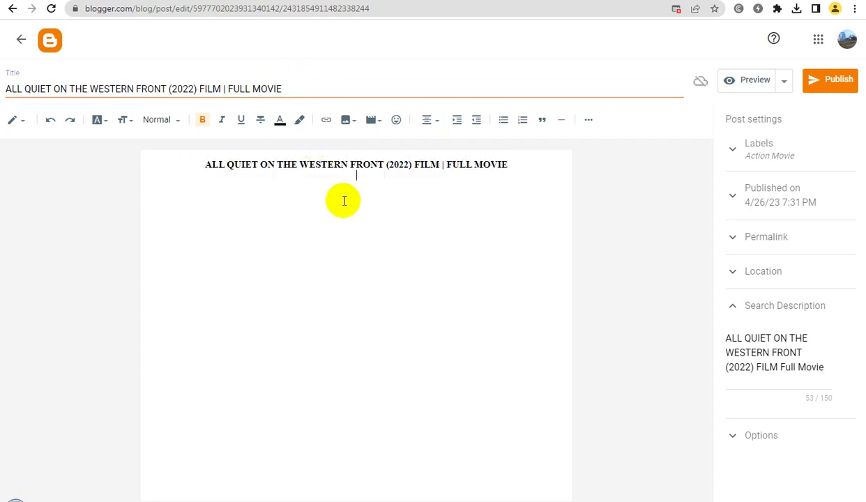
Start inserting an image from the computer and show the files in folder d as large icons.
left_click(350, 121)
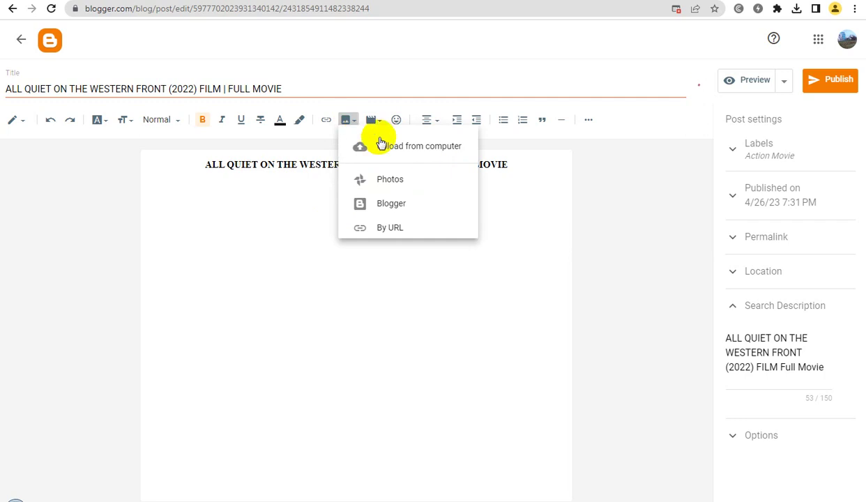
left_click(396, 149)
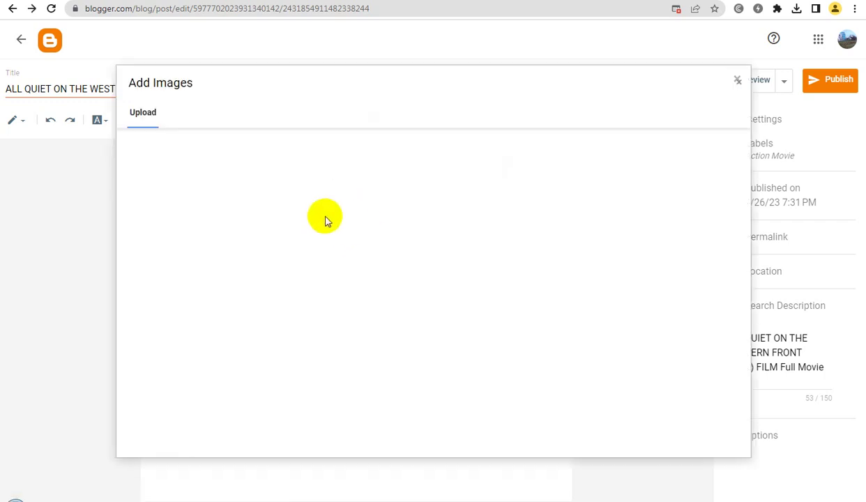
left_click(164, 146)
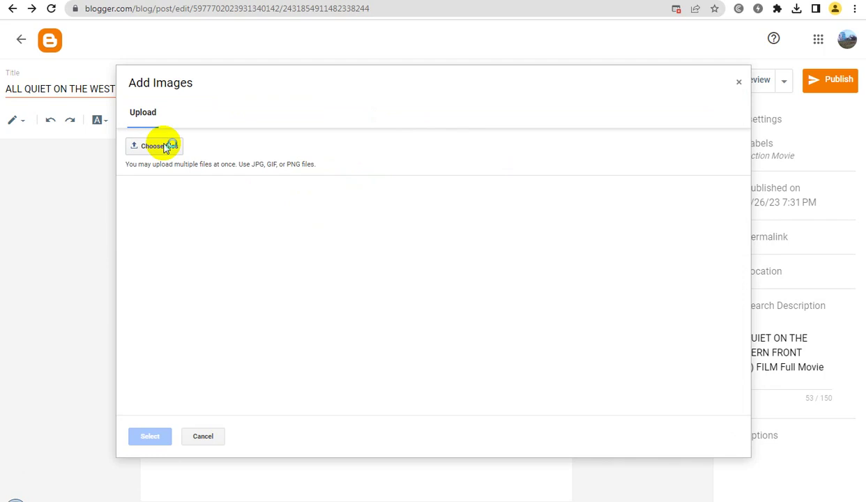
left_click(165, 148)
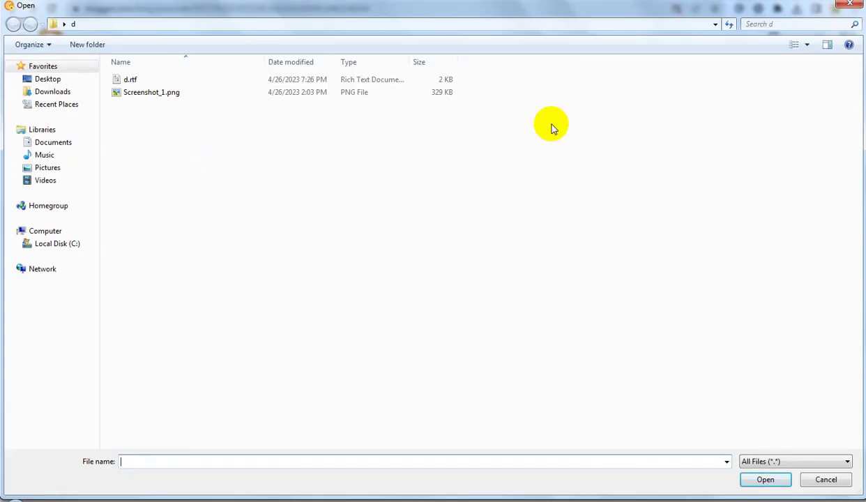
left_click(807, 44)
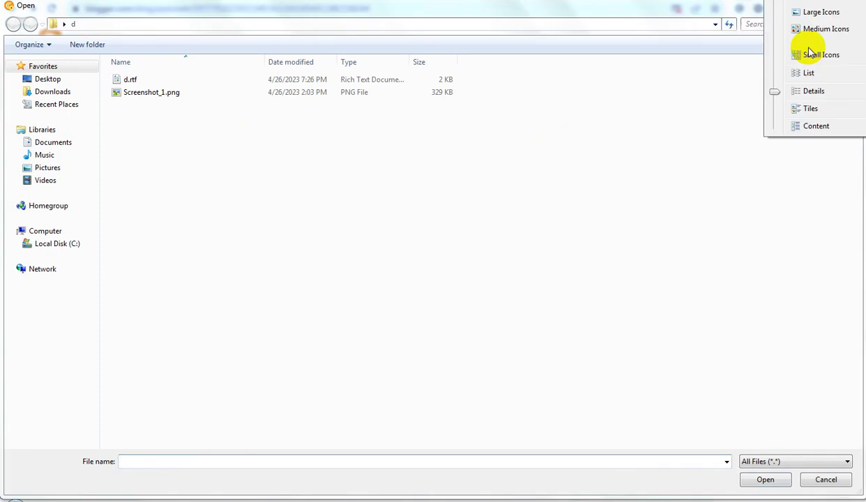
left_click(806, 10)
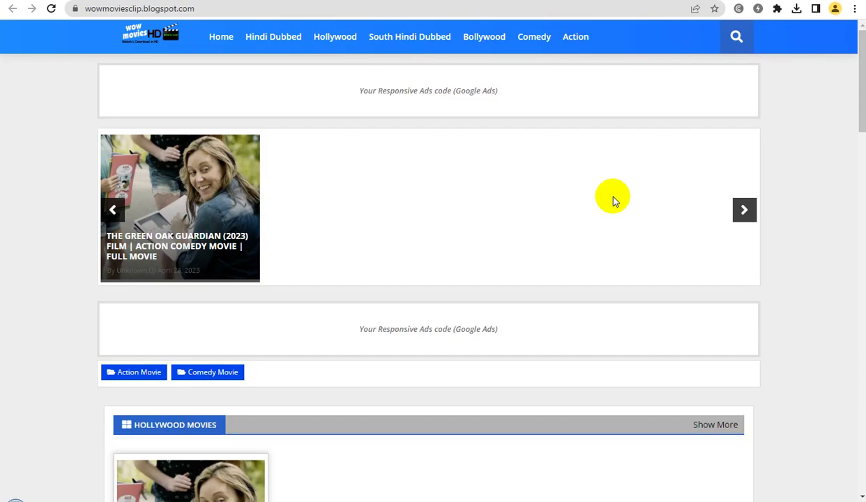
Reload the wowmoviesclip.blogspot.com home page, check how the new movie post is listed, and return to Blogger's post list.
left_click(52, 11)
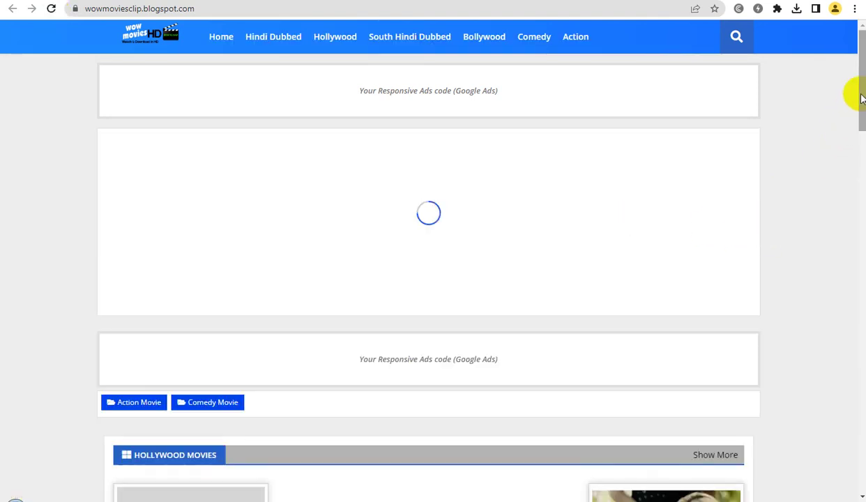
left_click_drag(863, 97, 847, 88)
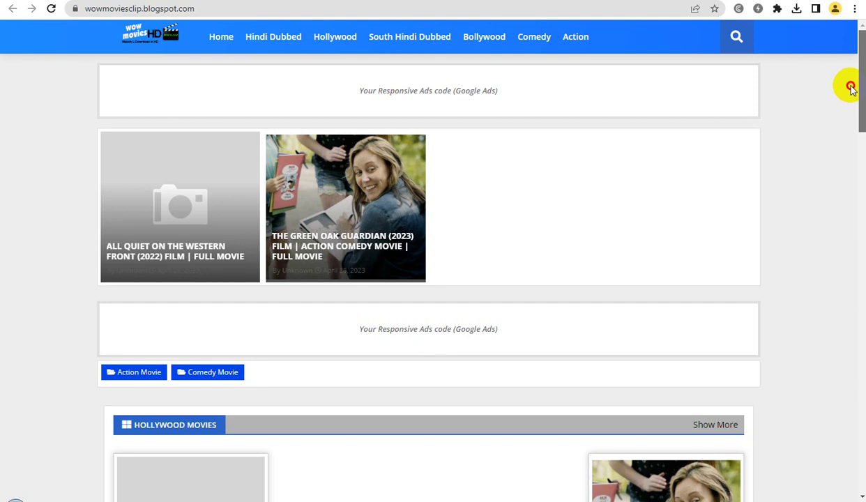
left_click(171, 0)
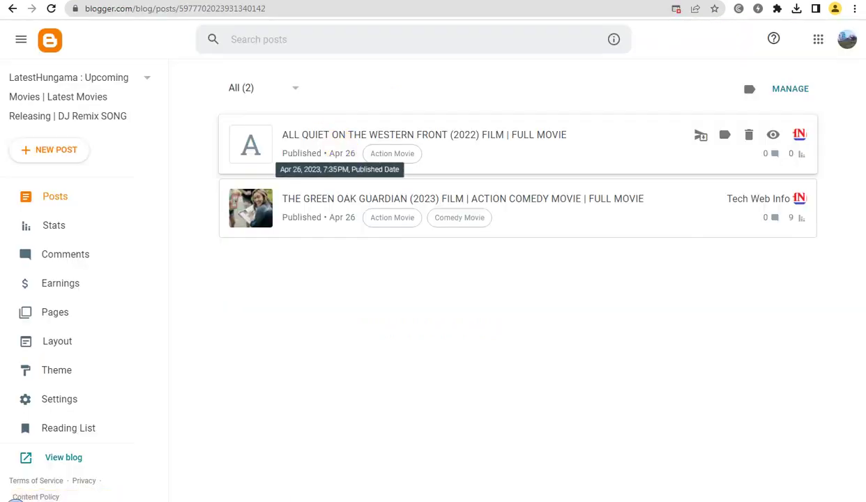
Reopen the ALL QUIET ON THE WESTERN FRONT post for editing and switch it to Compose view, accepting the possible content loss.
left_click(341, 152)
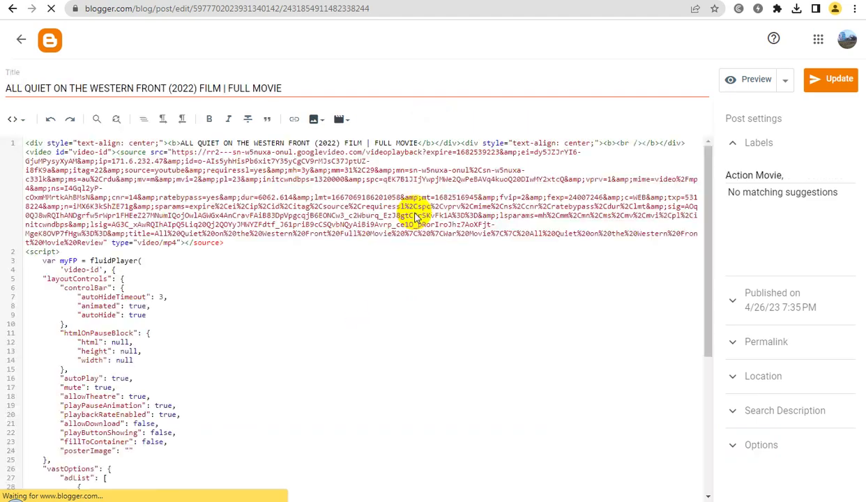
left_click(17, 123)
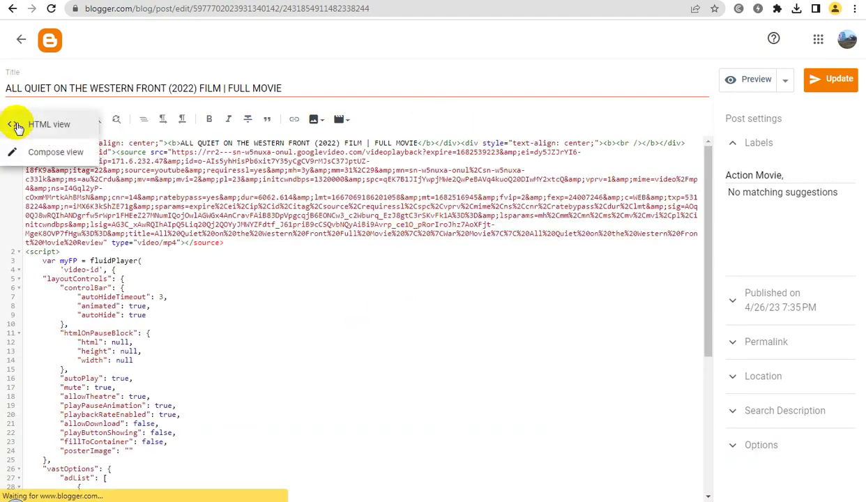
left_click(32, 153)
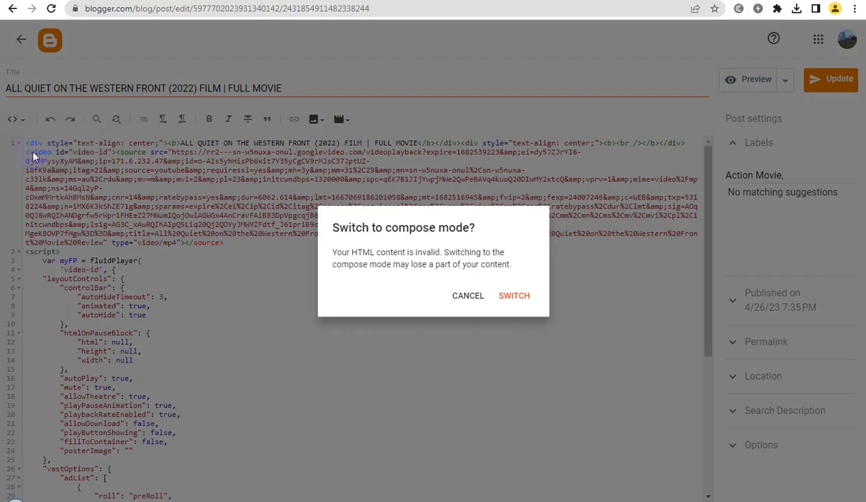
left_click(514, 296)
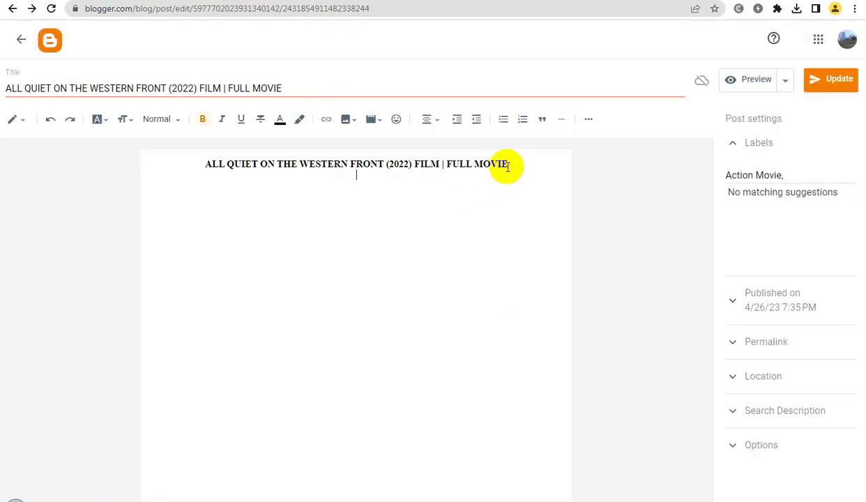
Delete Screenshot_1.png from folder d, and upload All-Quiet-on-the-Western-Front-768x432.jpg into the post below the heading.
left_click(345, 119)
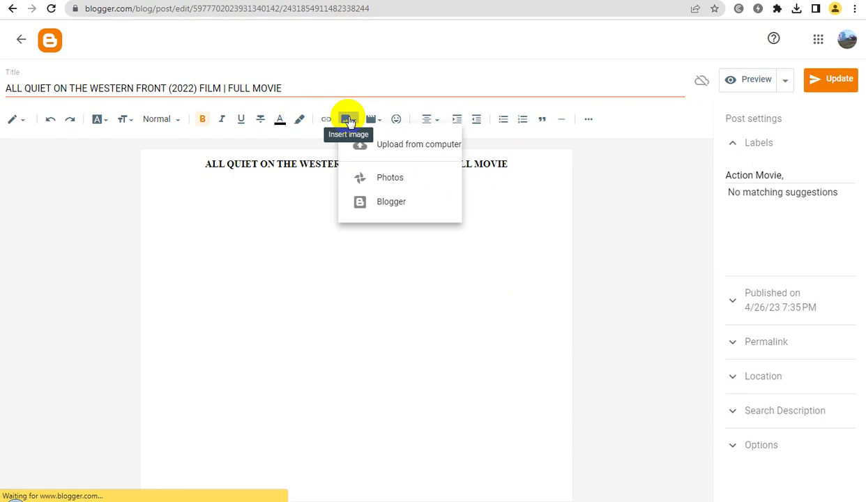
left_click(388, 151)
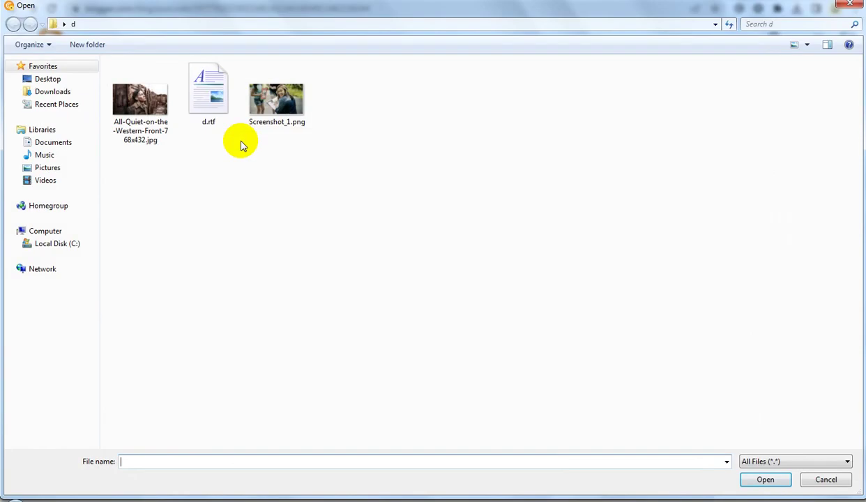
left_click(279, 104)
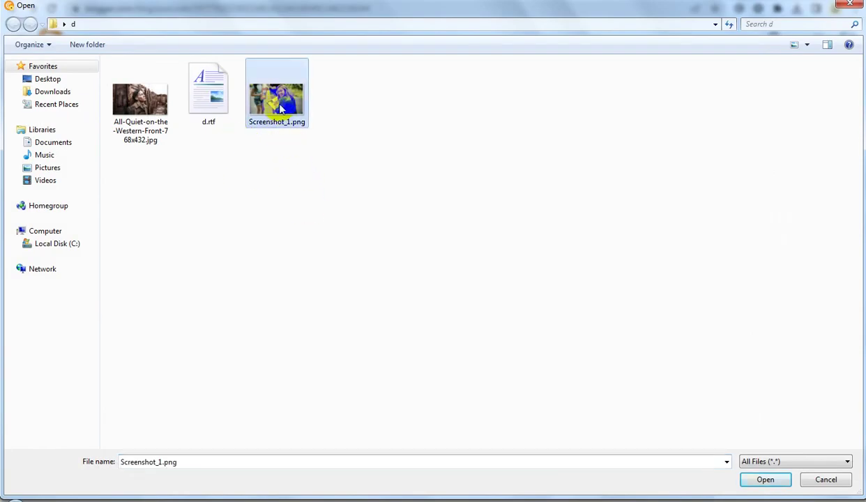
key("Delete")
left_click(478, 277)
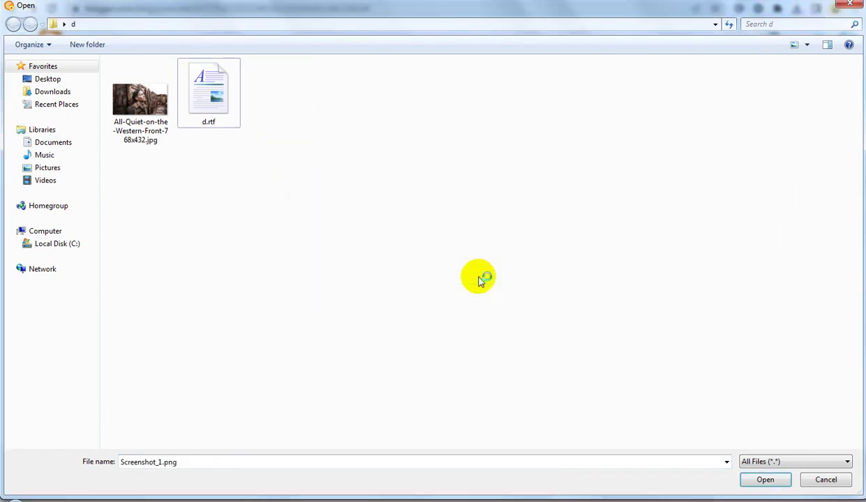
double_click(153, 129)
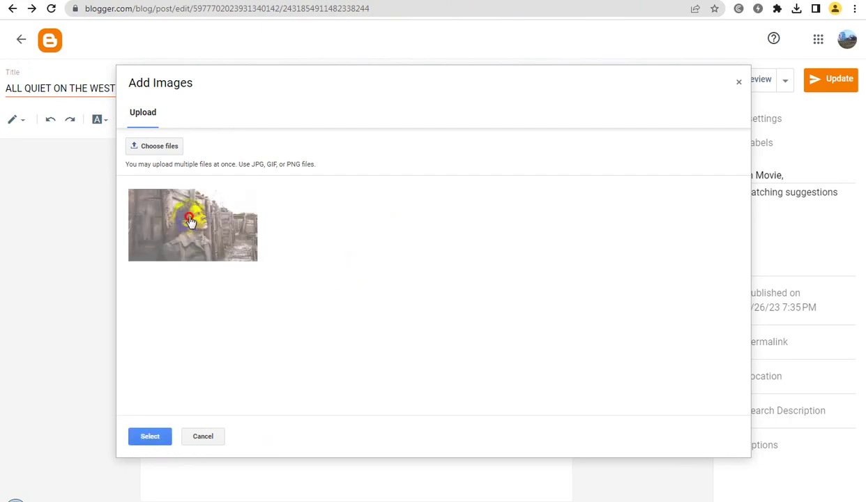
left_click(151, 436)
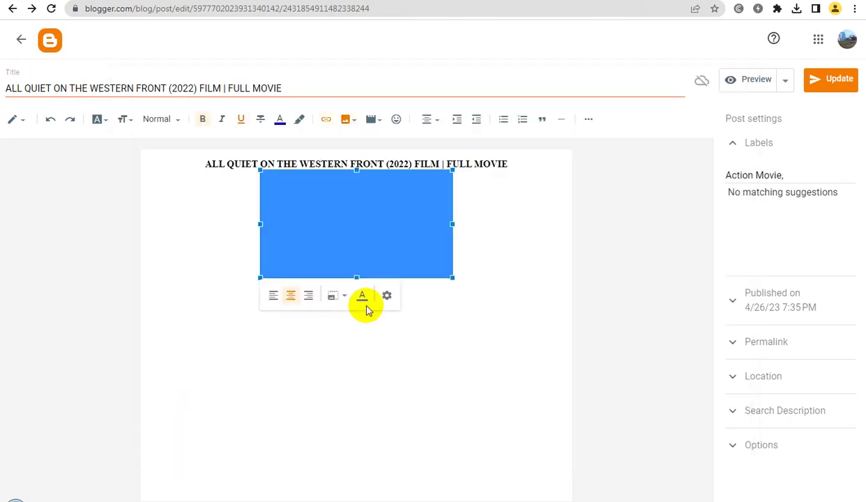
Set the size of the poster image below the heading to Extra large and place the text cursor beneath it.
left_click(346, 300)
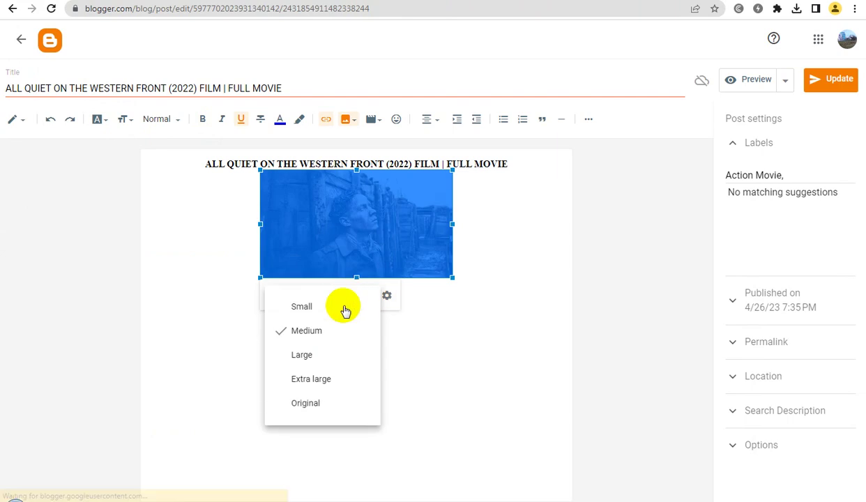
left_click(324, 380)
left_click(461, 412)
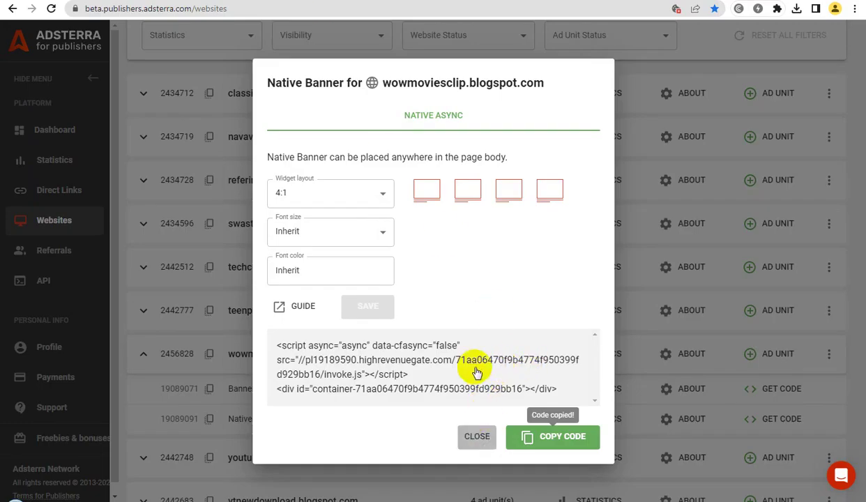
Close the native banner code in Adsterra, copy the DirectLink_1 link from the direct links page, and return to the Blogger post.
key("Escape")
left_click(67, 197)
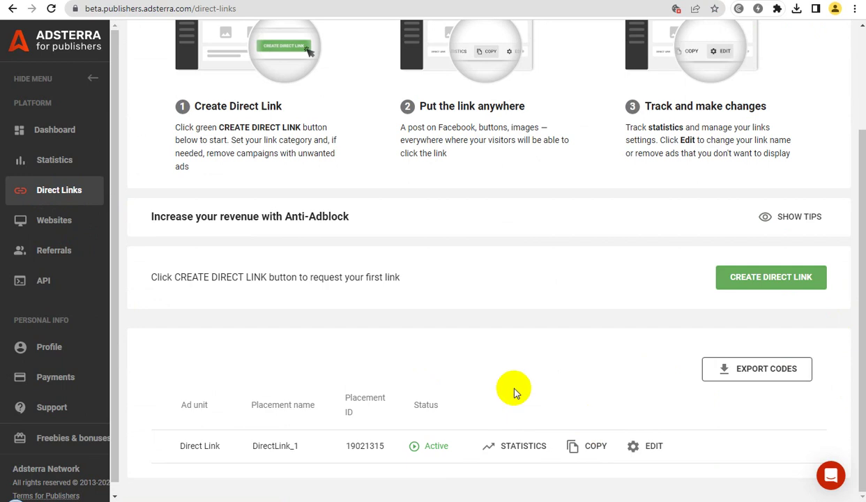
left_click(131, 1)
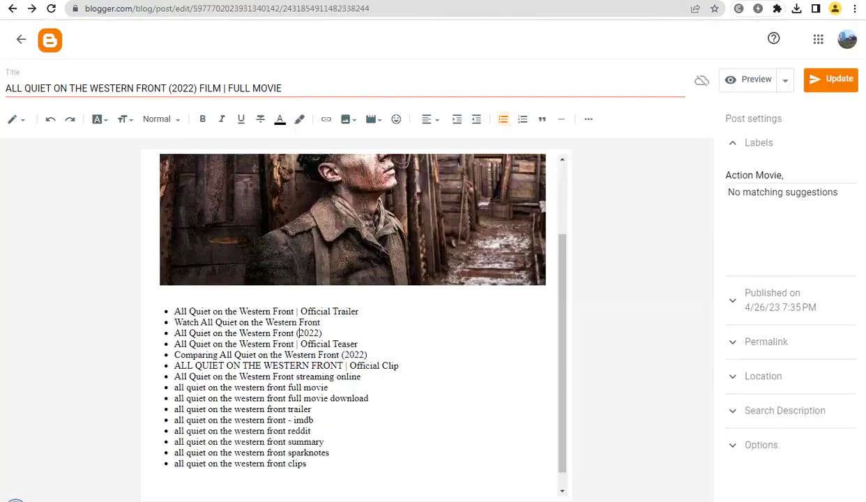
Link the poster image to the copied Adsterra direct link and make the link open in a new window.
left_click_drag(561, 259, 562, 178)
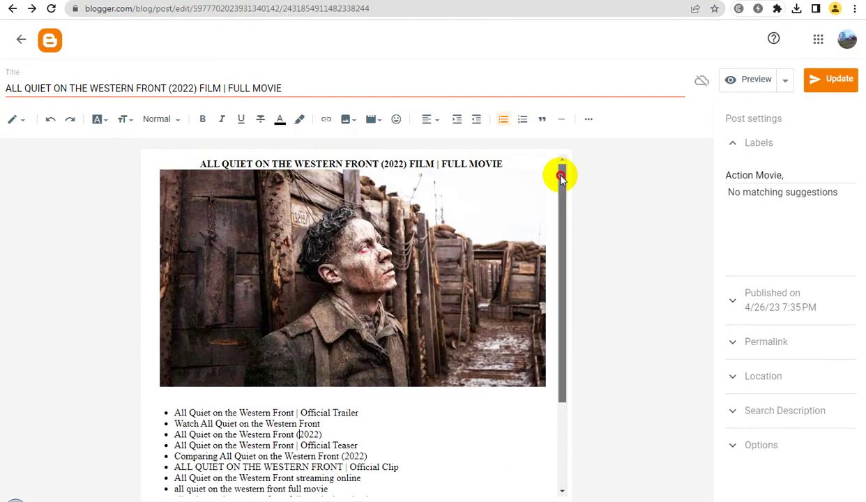
left_click(352, 238)
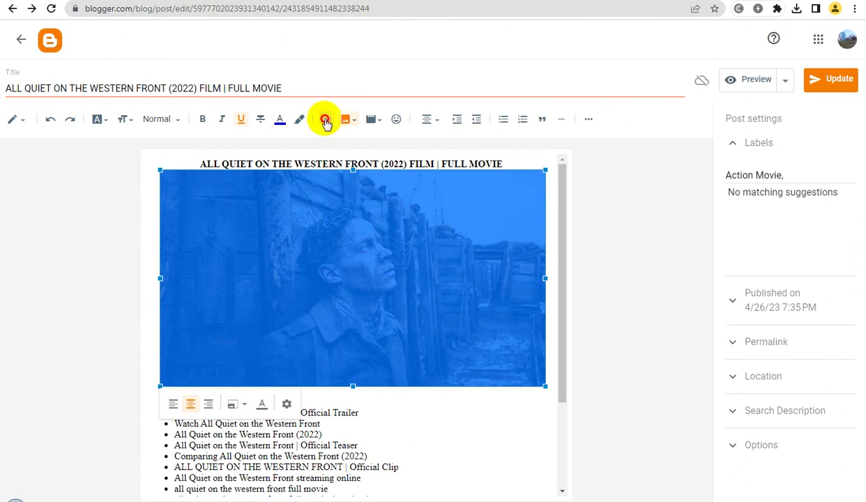
left_click(325, 121)
triple_click(386, 220)
key("ctrl+v")
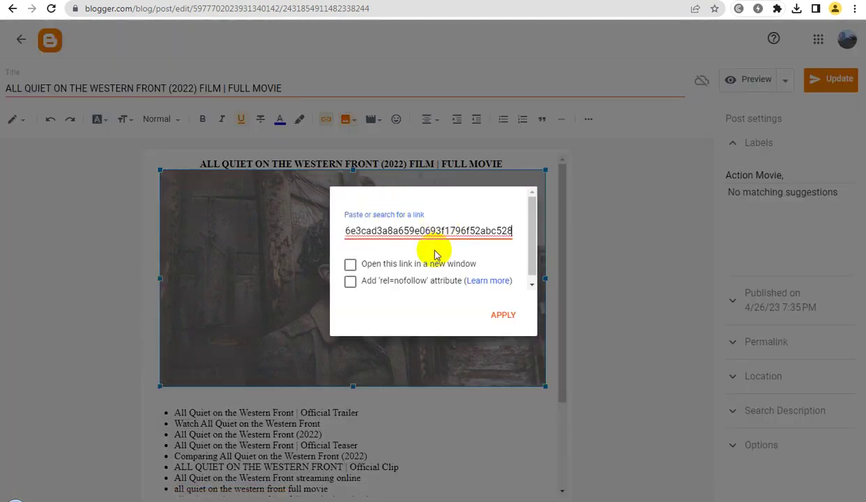
left_click(350, 265)
left_click(507, 315)
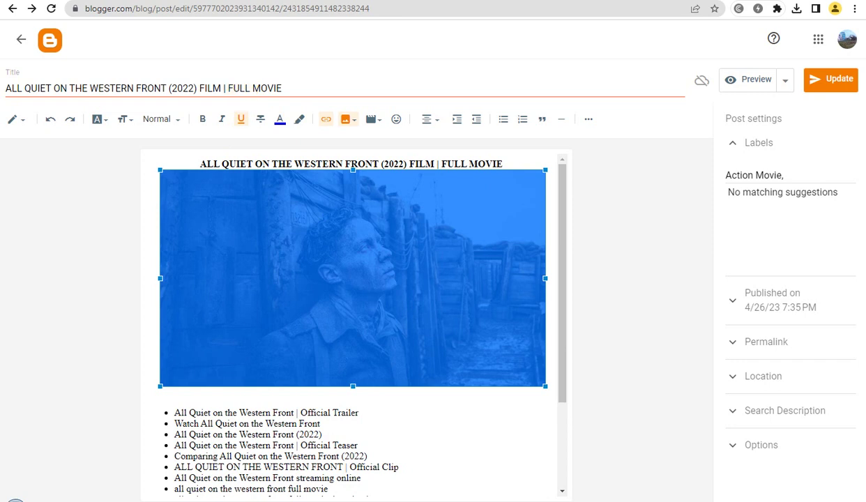
Update the published post, and reload the wowmoviesclip.blogspot.com home page to check the movie post's thumbnail.
left_click(840, 81)
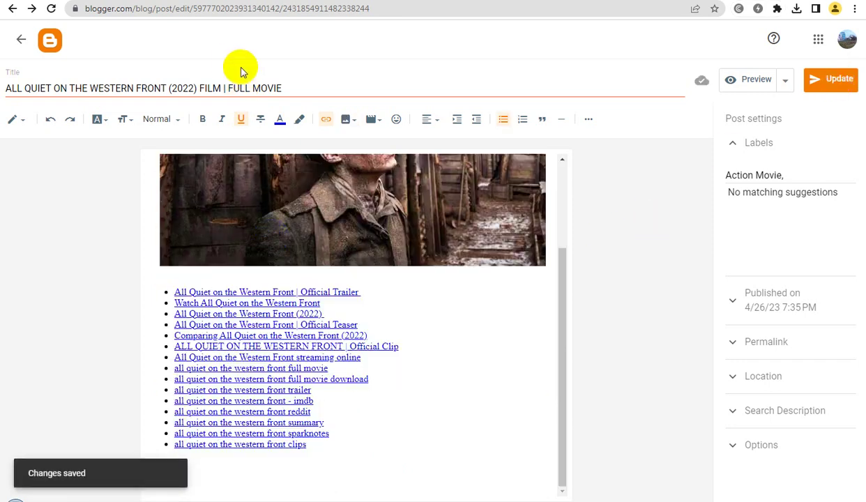
left_click(165, 1)
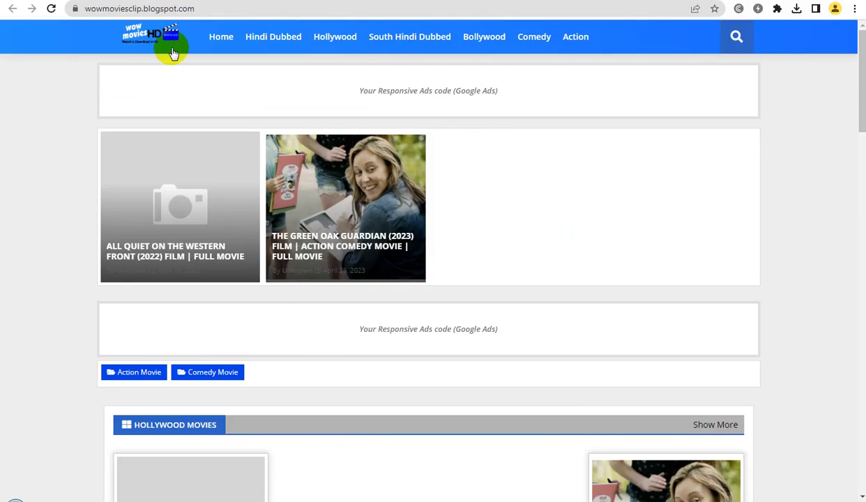
left_click(51, 10)
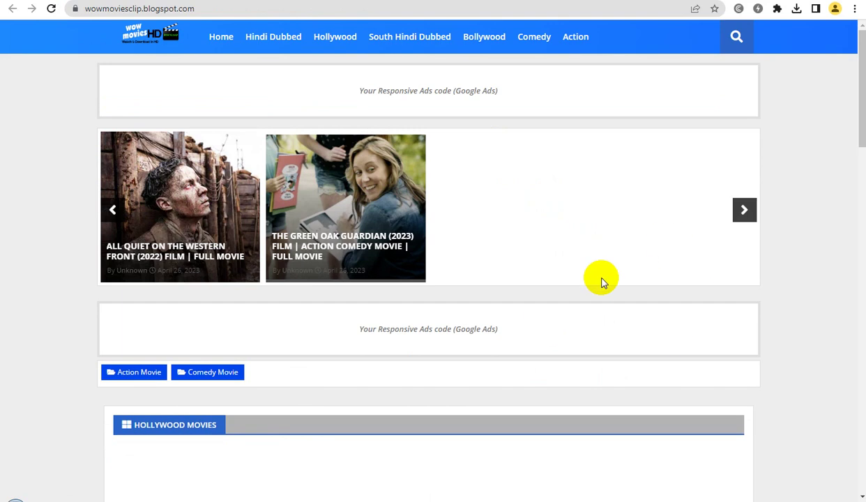
left_click_drag(863, 100, 845, 92)
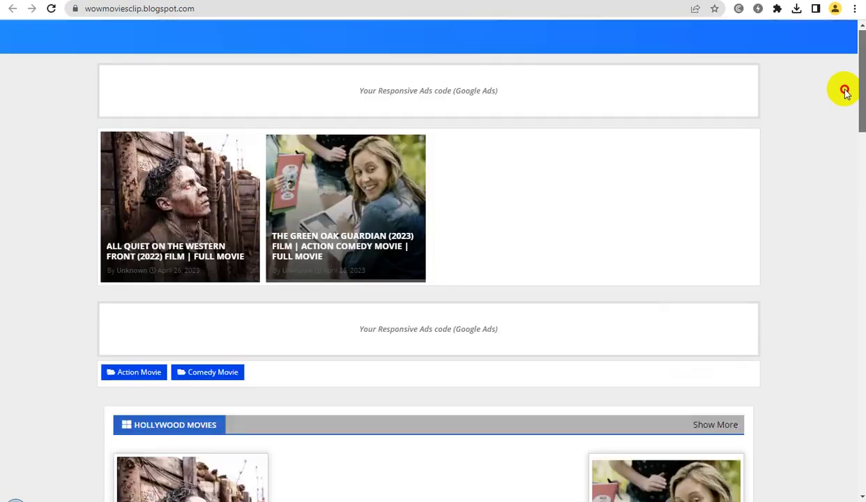